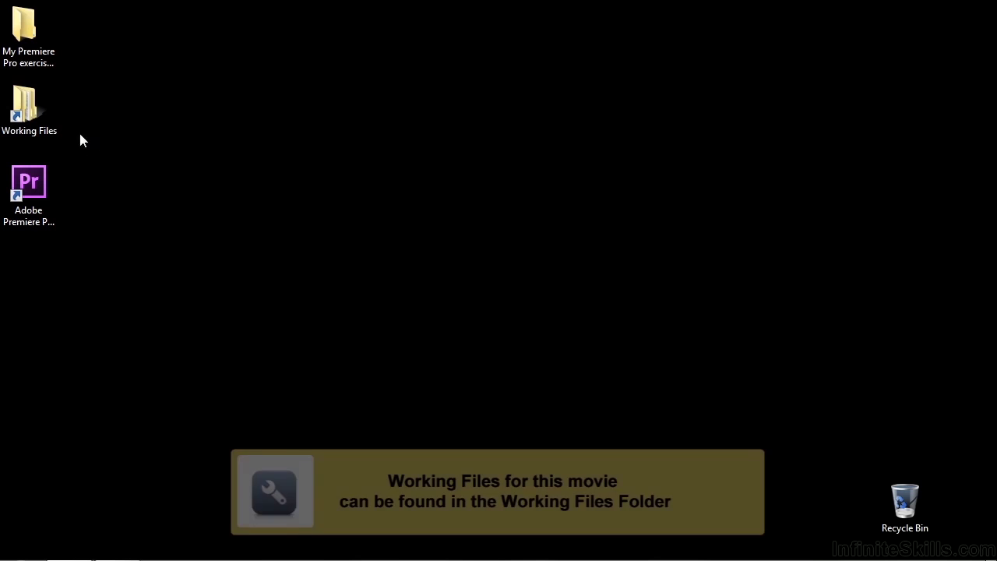
# Step: Open Working Files, then its projects folder, and scroll down to the Premiere project files
pyautogui.doubleClick(41, 112)
pyautogui.doubleClick(347, 313)
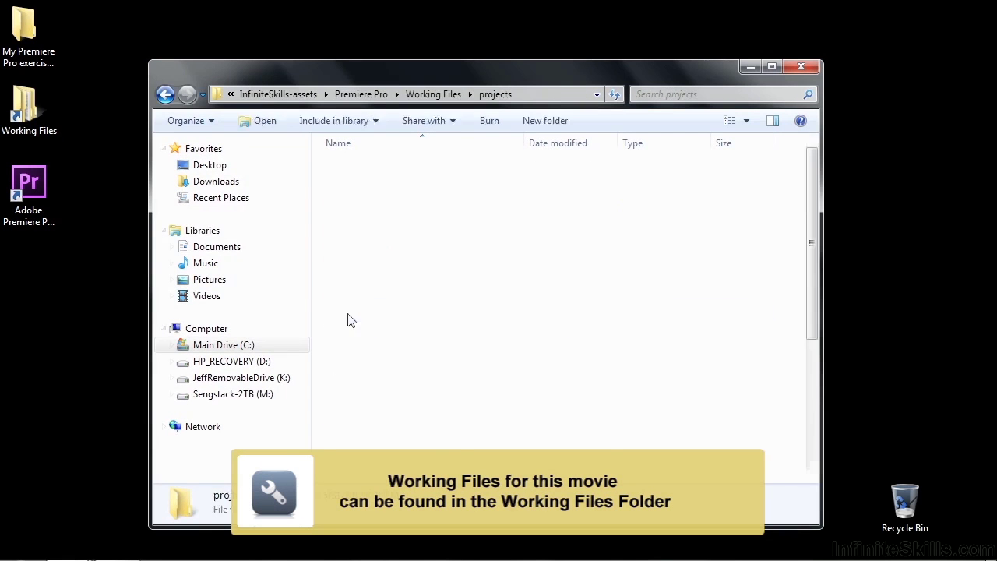
pyautogui.moveTo(812, 335); pyautogui.dragTo(812, 467)
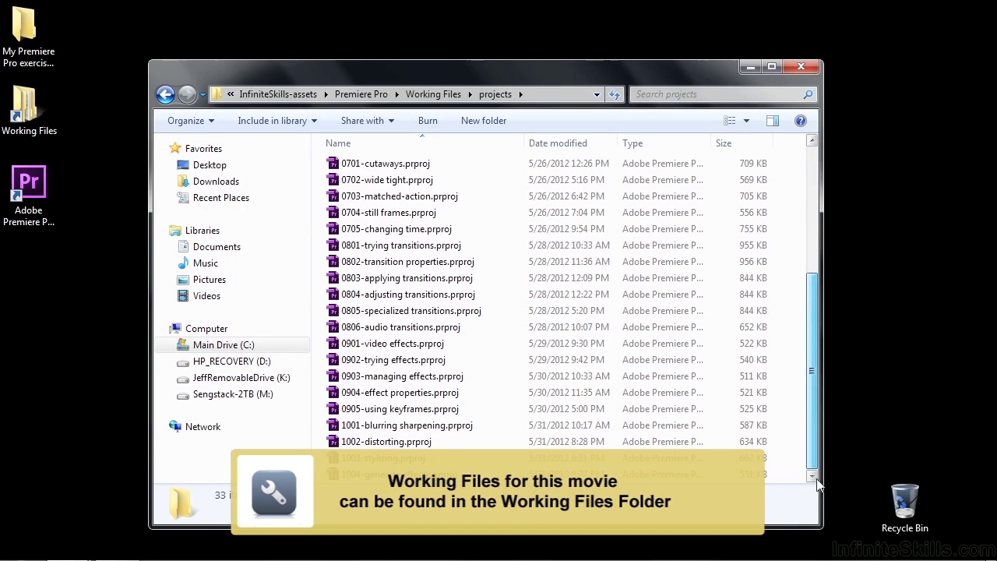
# Step: Open 1002-distorting.prproj and expand Video Effects > Distort in the Effects panel
pyautogui.doubleClick(331, 441)
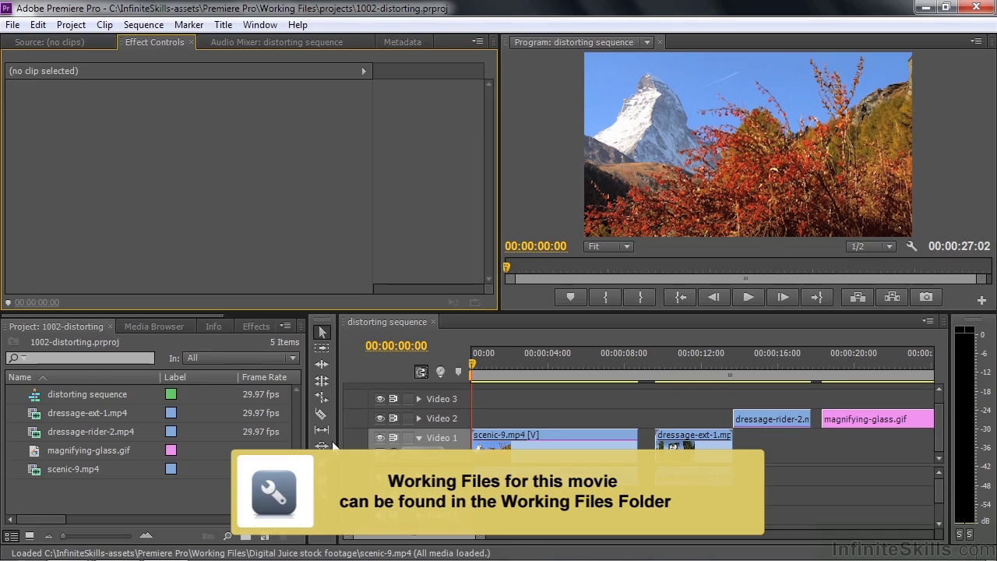
pyautogui.click(257, 327)
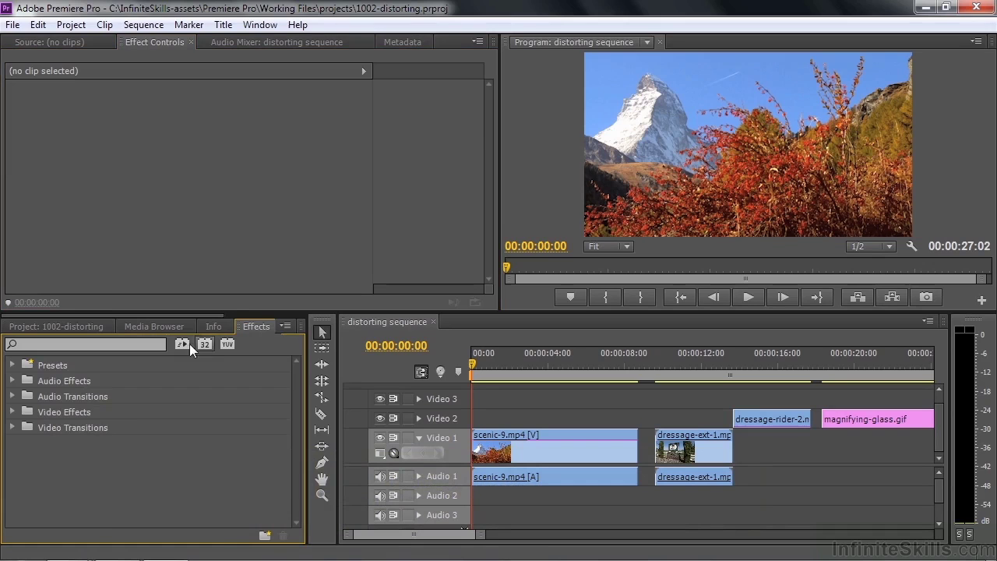
pyautogui.click(14, 412)
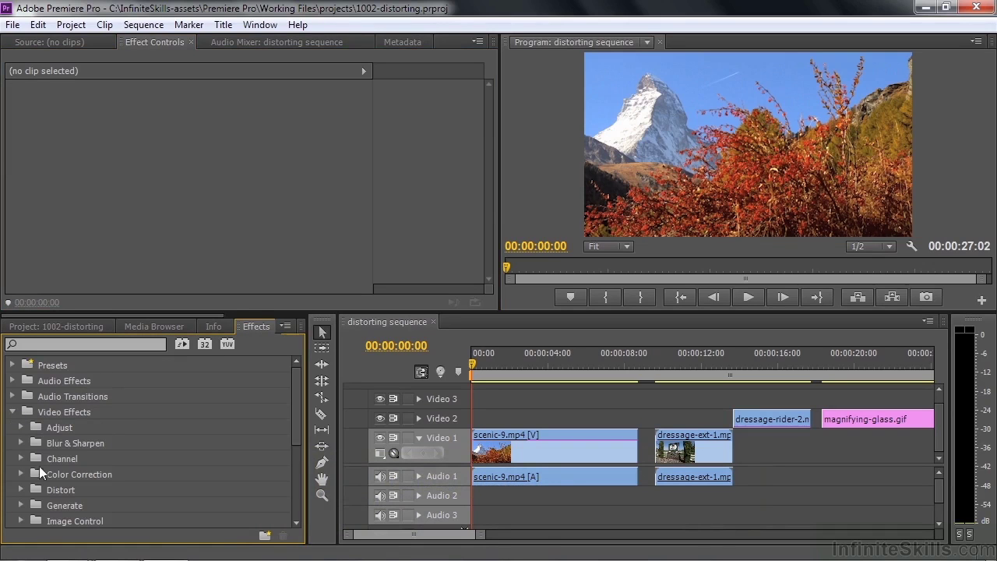
pyautogui.click(22, 489)
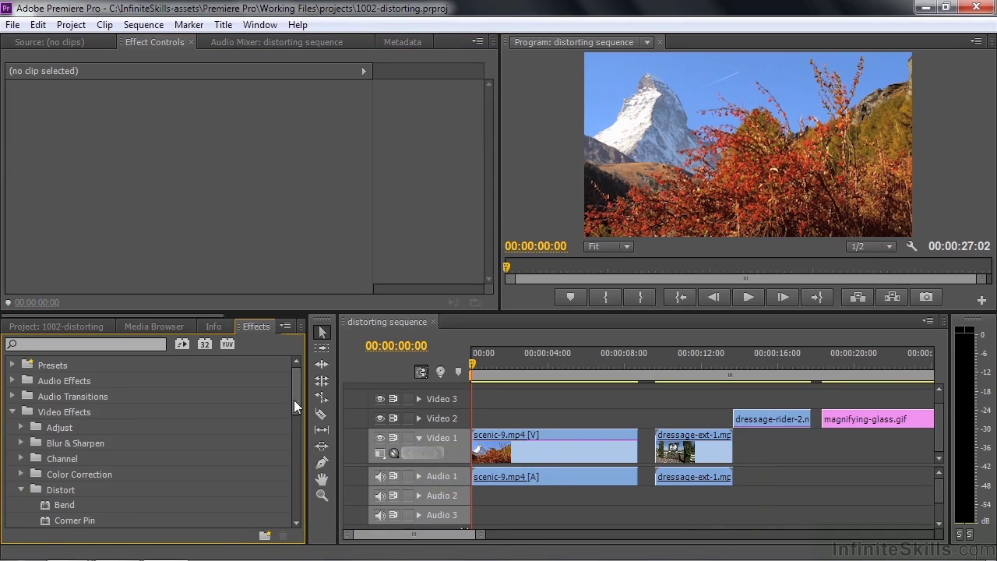
pyautogui.moveTo(293, 400); pyautogui.dragTo(289, 433)
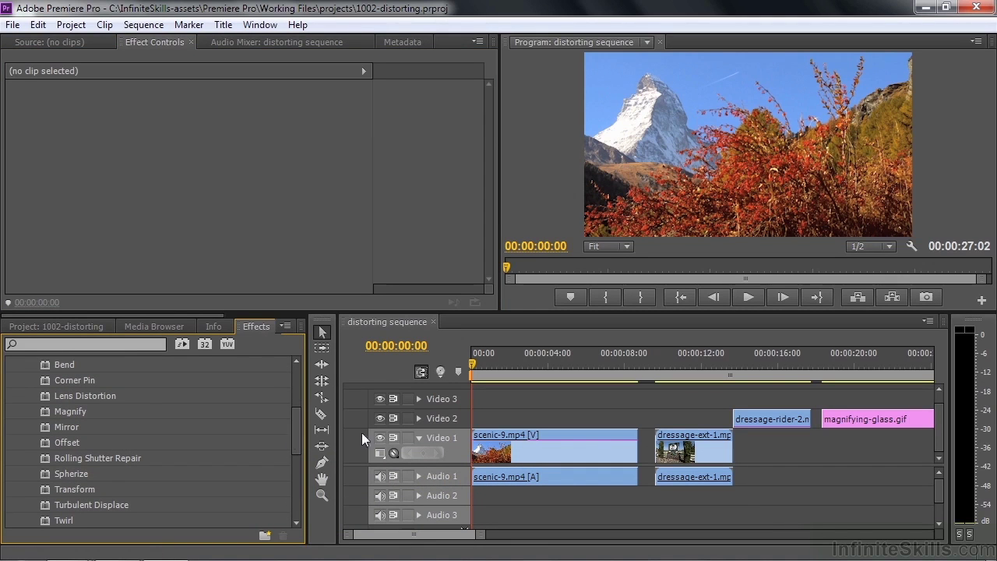
# Step: With scenic-9.mp4 selected at 00:00:01:04, enable Bend and open its settings dialog
pyautogui.click(546, 453)
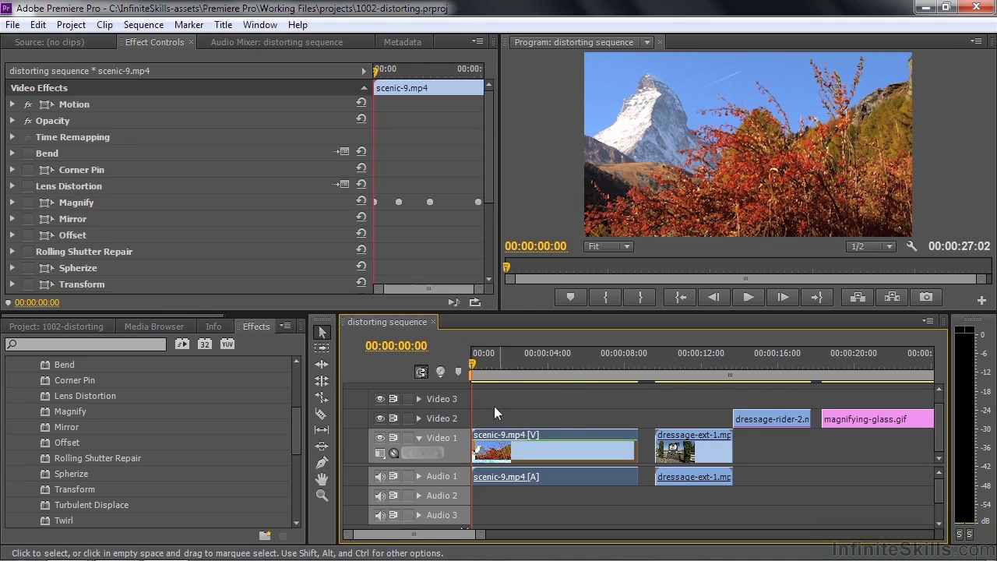
pyautogui.moveTo(475, 369); pyautogui.dragTo(492, 374)
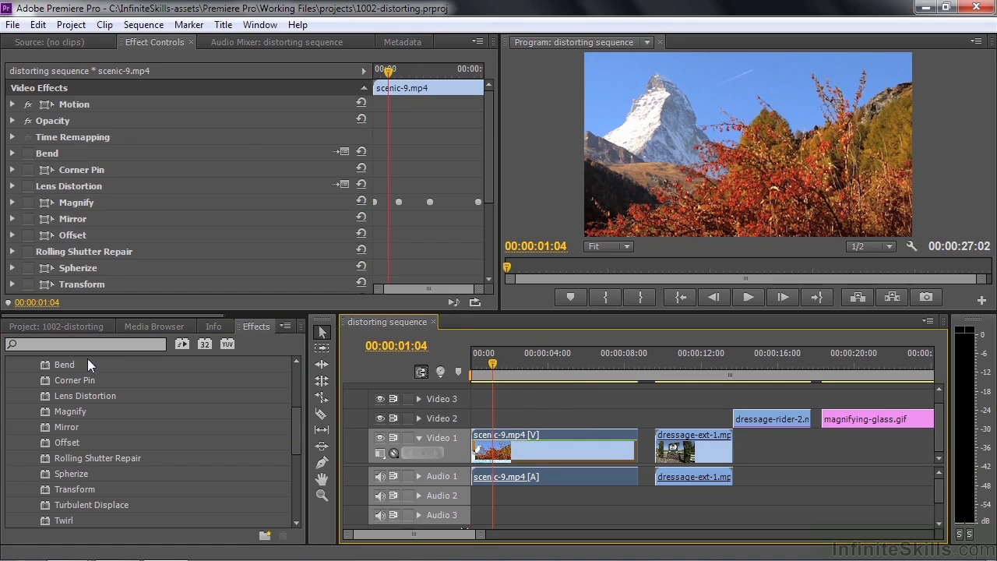
pyautogui.click(53, 154)
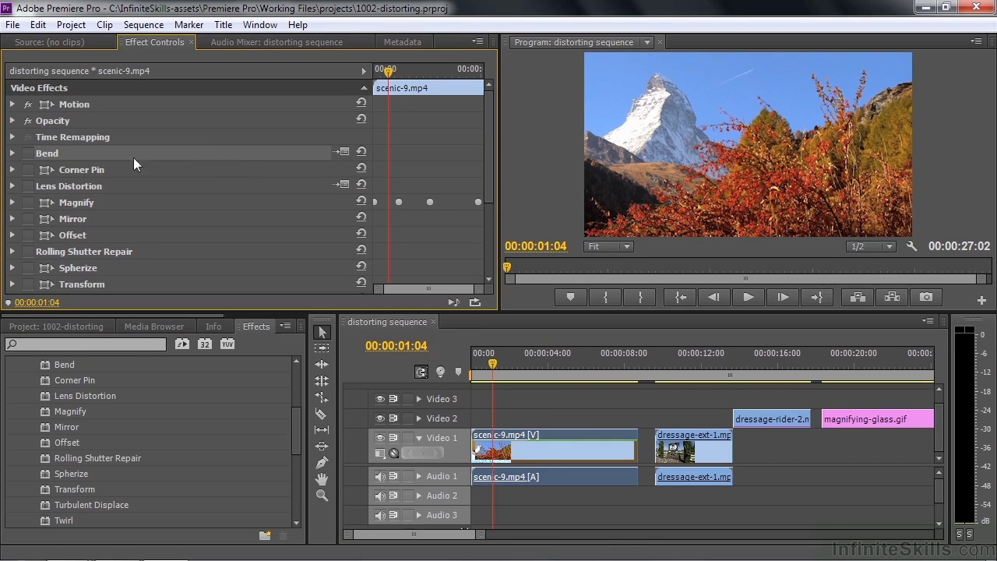
pyautogui.click(27, 153)
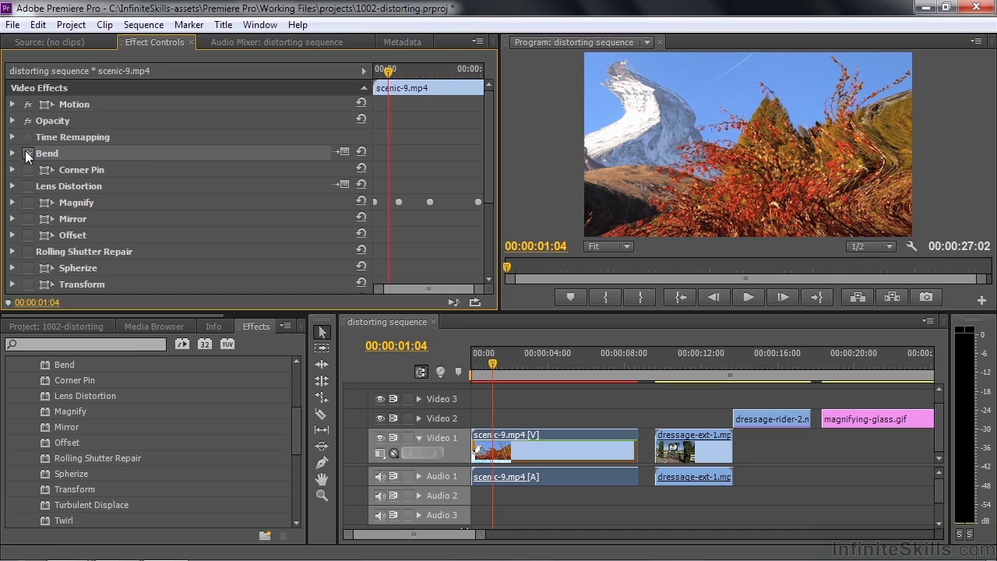
pyautogui.click(347, 151)
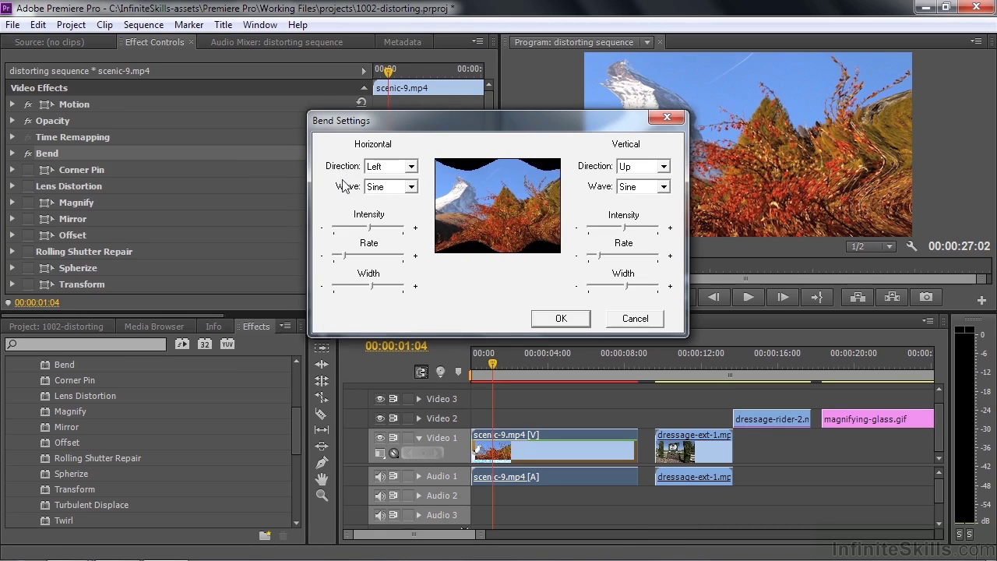
# Step: Review Bend's wave and direction options, keeping Left/Sine and Up/Sine, and confirm
pyautogui.click(412, 187)
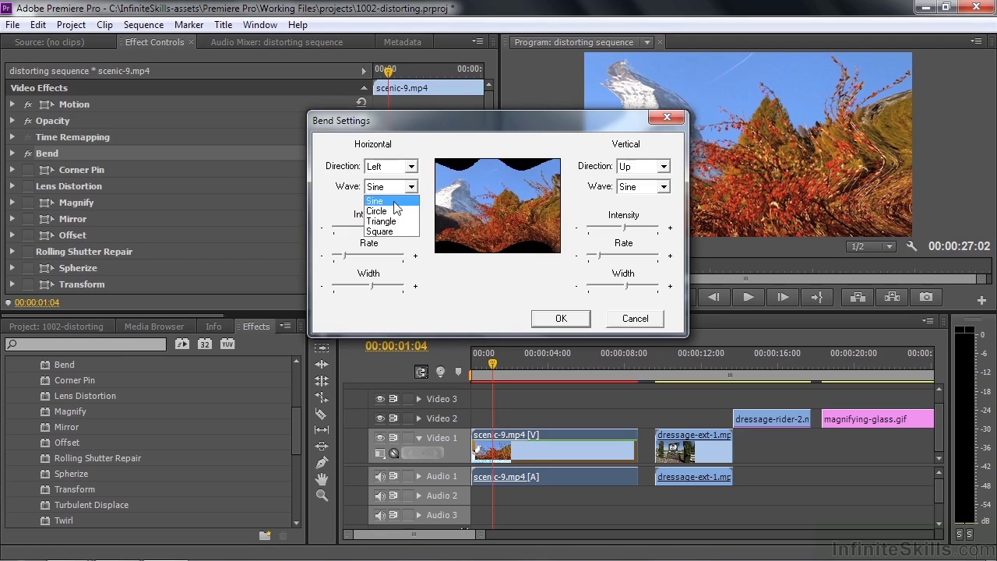
pyautogui.click(395, 203)
pyautogui.click(411, 166)
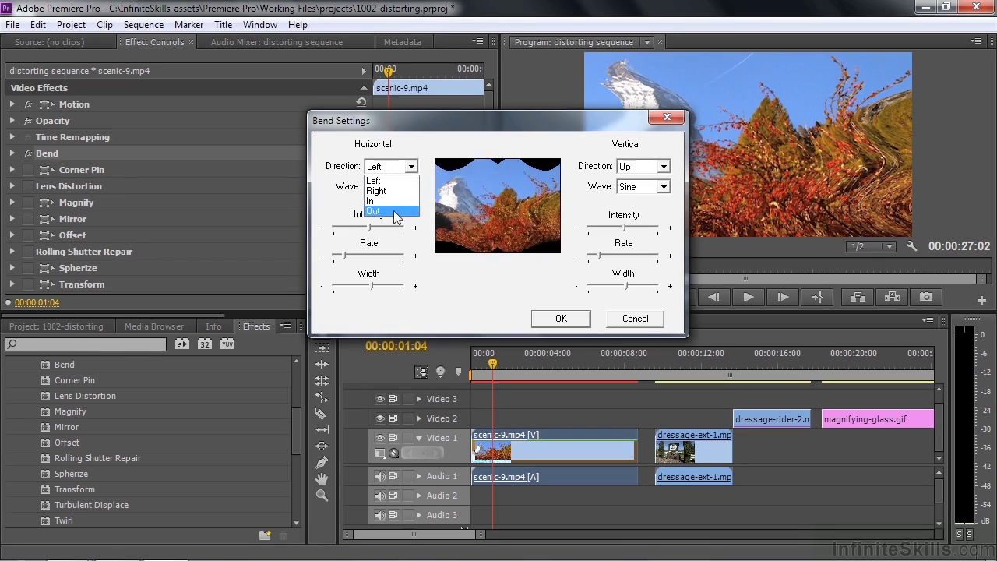
pyautogui.click(666, 172)
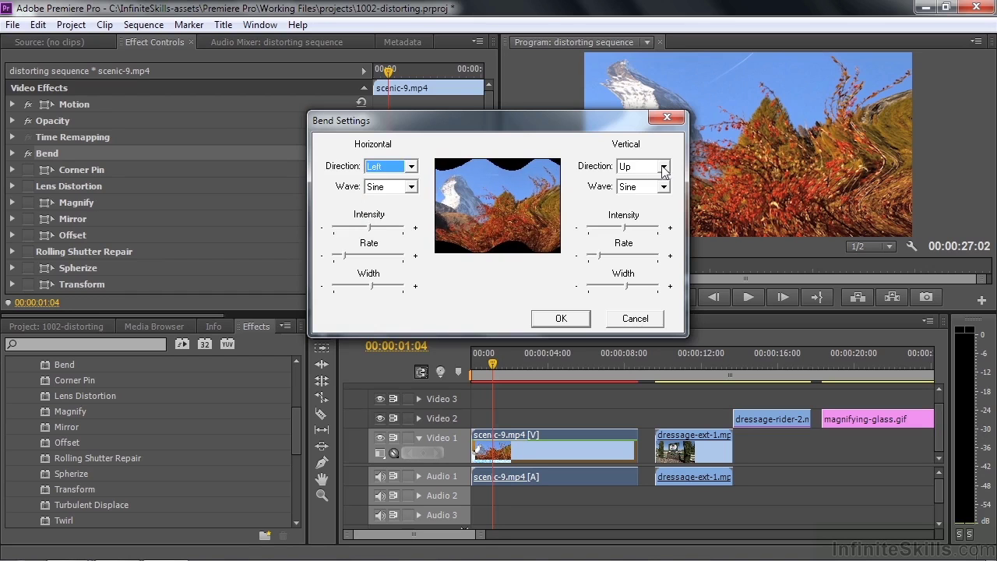
pyautogui.click(665, 168)
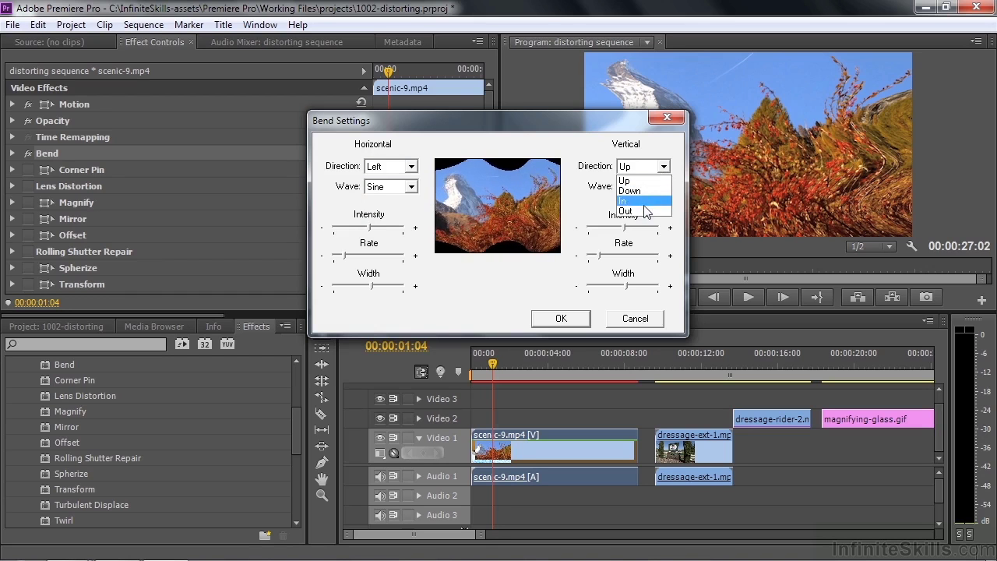
pyautogui.click(624, 180)
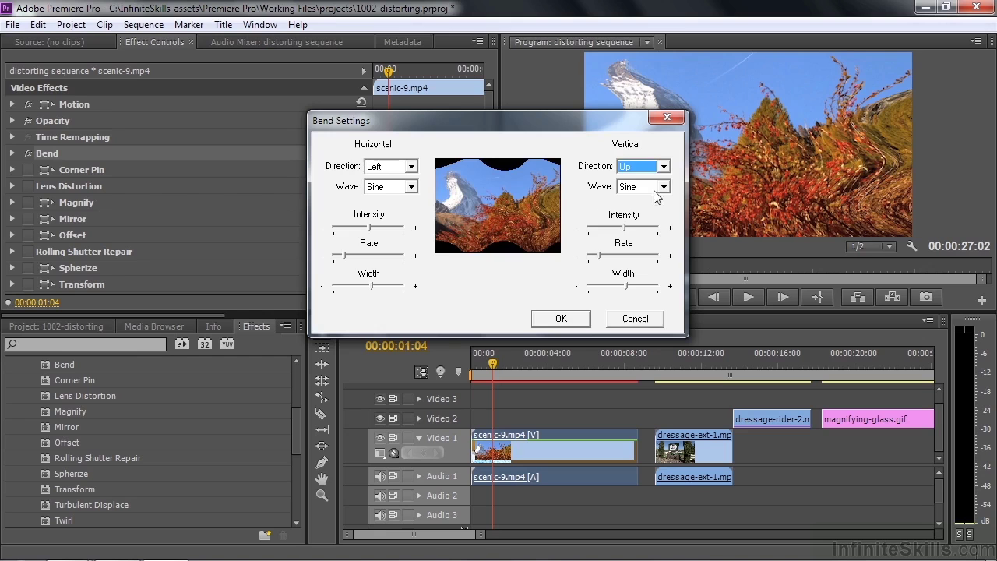
pyautogui.click(663, 187)
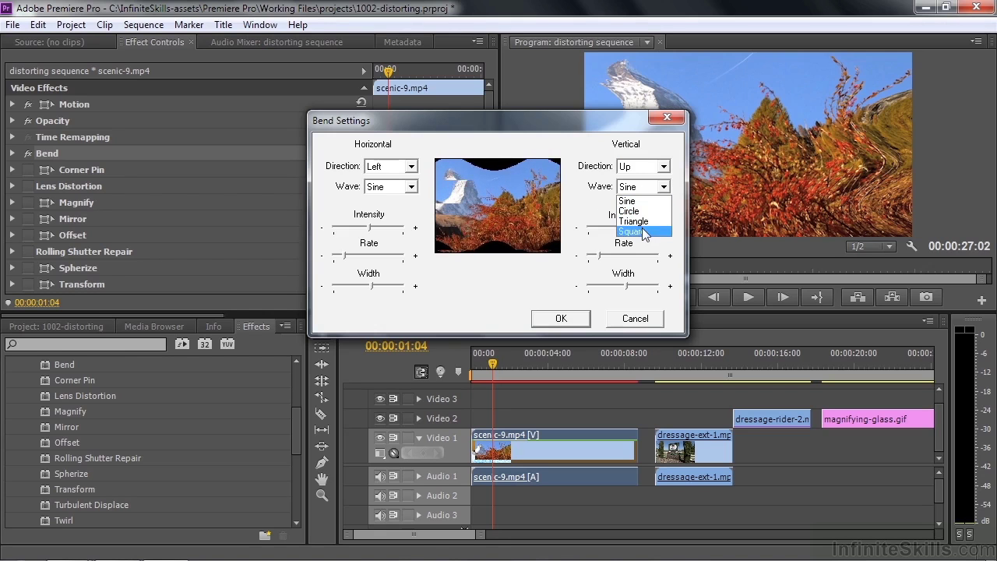
pyautogui.click(628, 201)
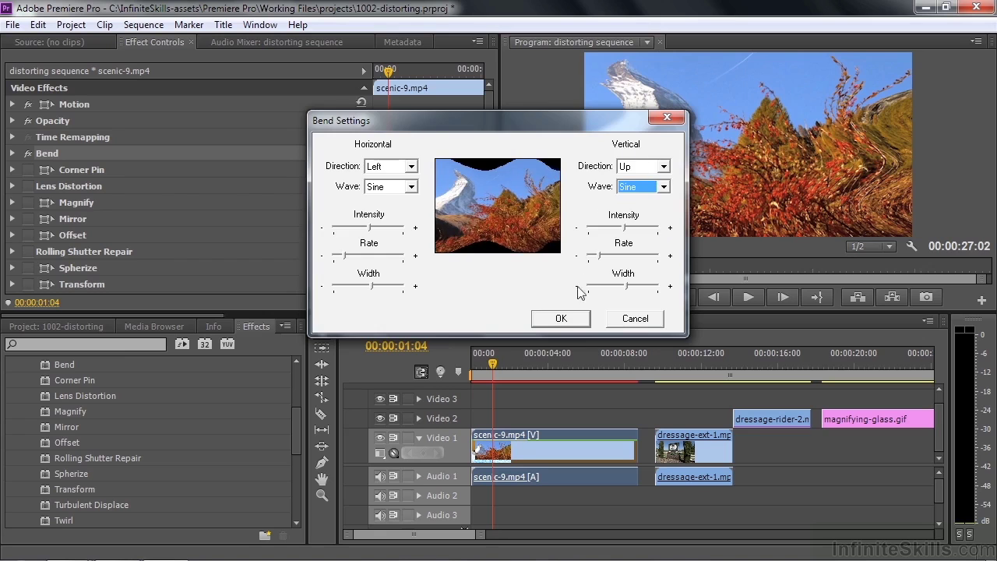
pyautogui.click(561, 319)
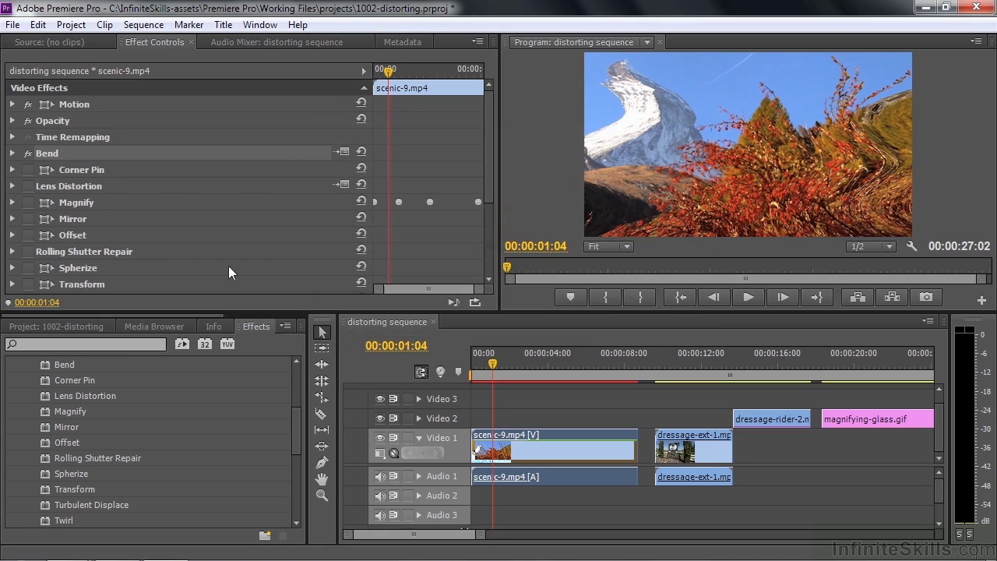
# Step: Expand Bend's parameters and set Horizontal Intensity to 100, then scrub it down to about 39
pyautogui.click(12, 154)
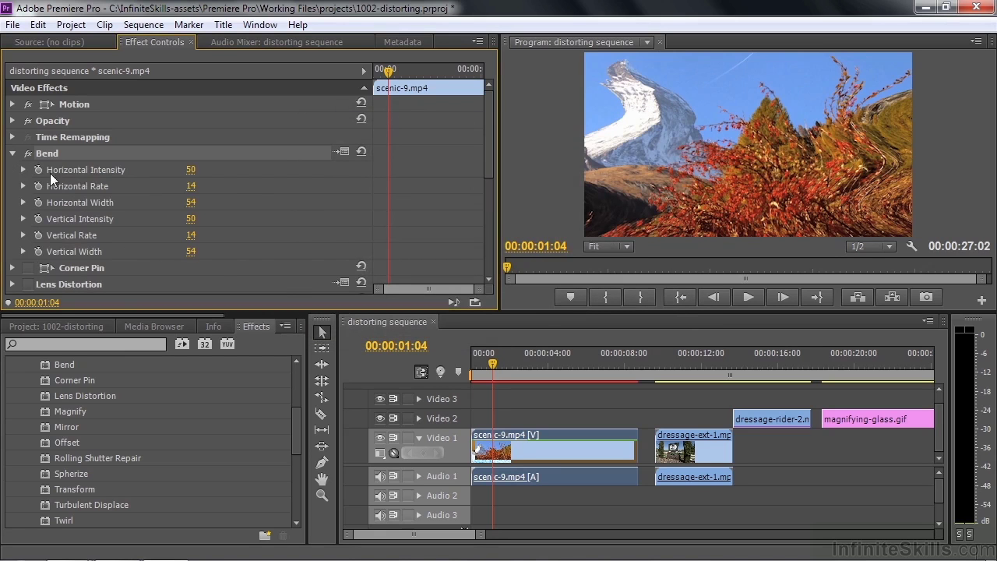
pyautogui.click(341, 152)
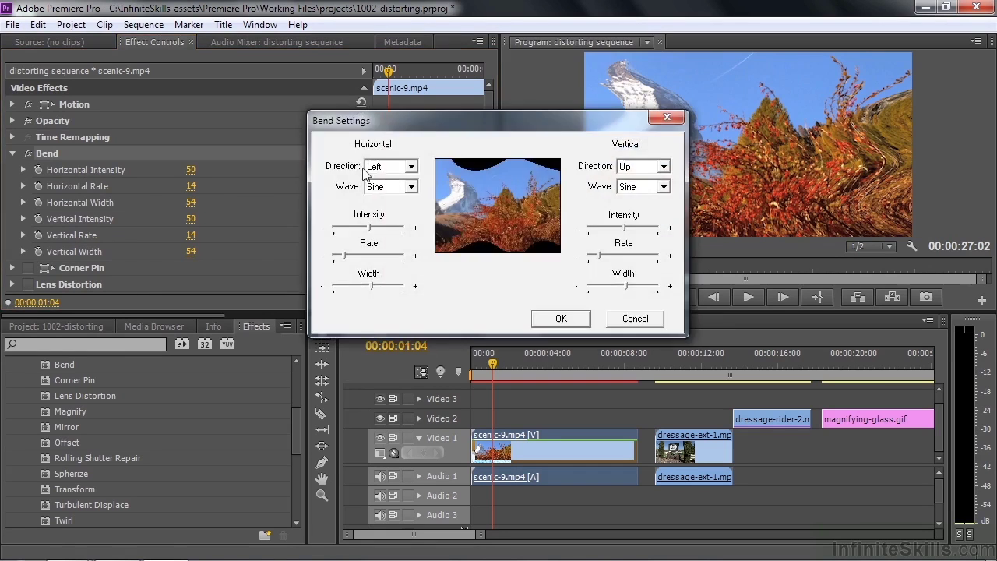
pyautogui.click(649, 320)
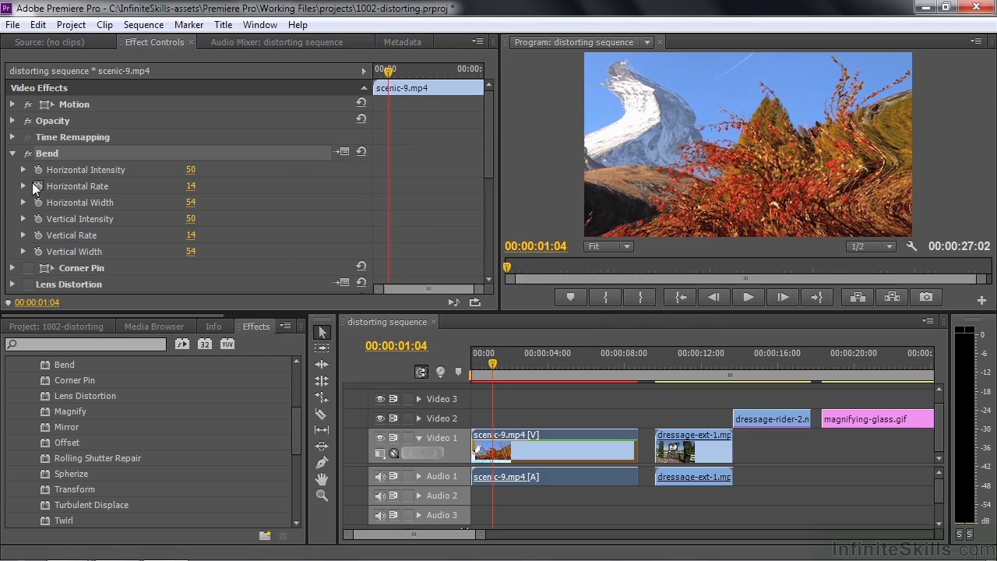
pyautogui.click(190, 169)
pyautogui.write('100')
pyautogui.press('Return')
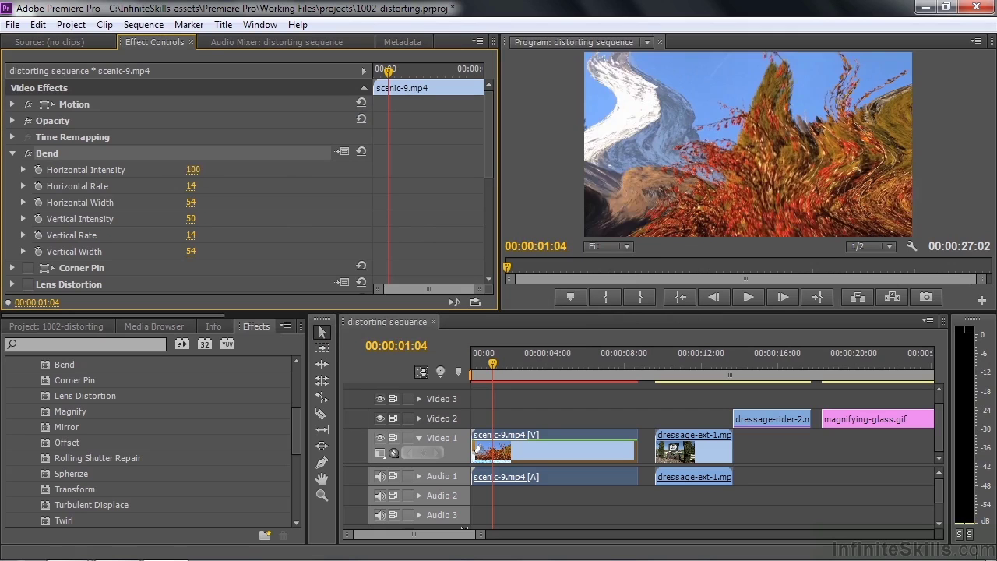
pyautogui.moveTo(192, 169); pyautogui.dragTo(145, 169)
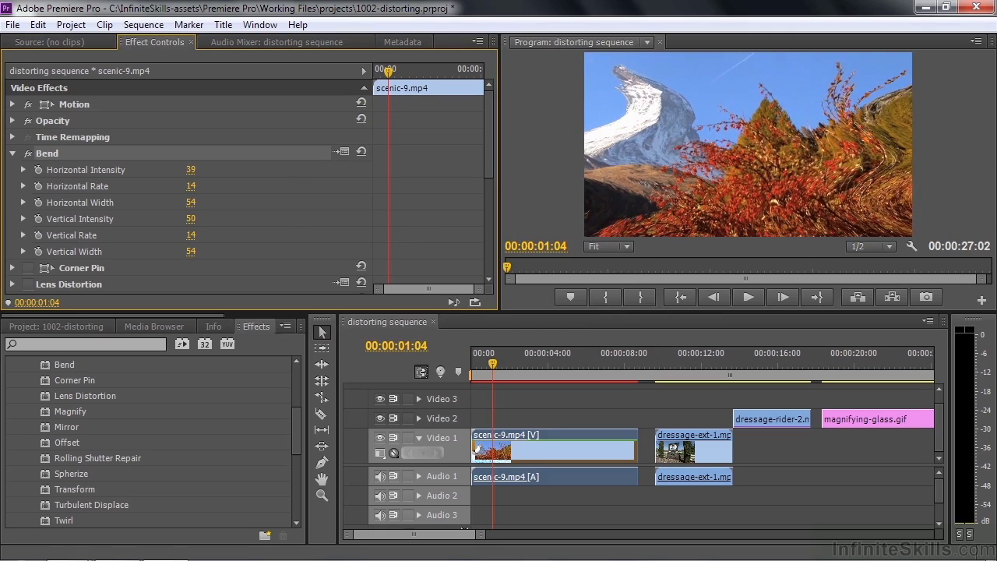
# Step: Set Horizontal Rate to 100, scrub it lower, then switch Bend off
pyautogui.click(191, 186)
pyautogui.write('100')
pyautogui.press('Return')
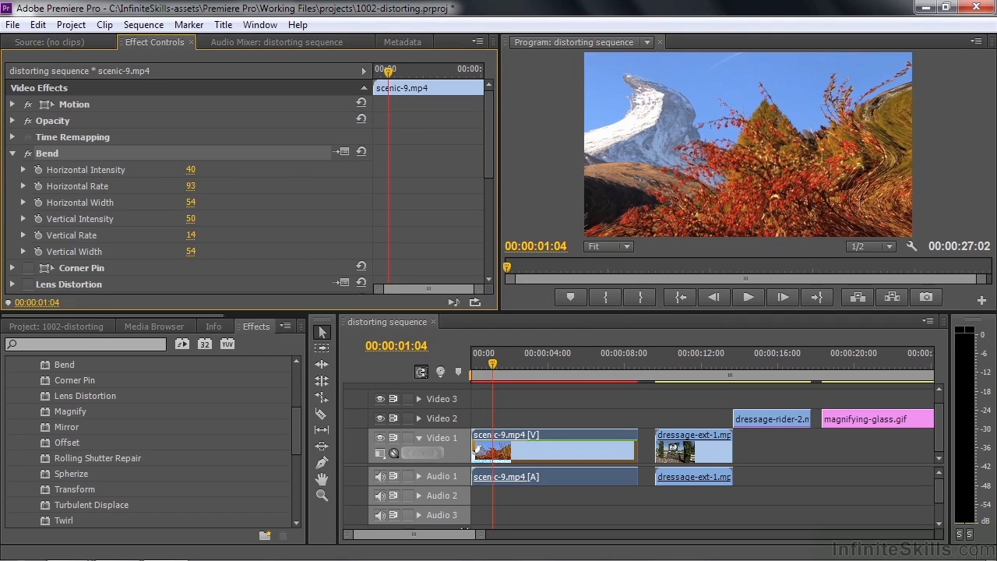
pyautogui.moveTo(190, 185); pyautogui.dragTo(125, 185)
pyautogui.click(28, 154)
pyautogui.click(13, 153)
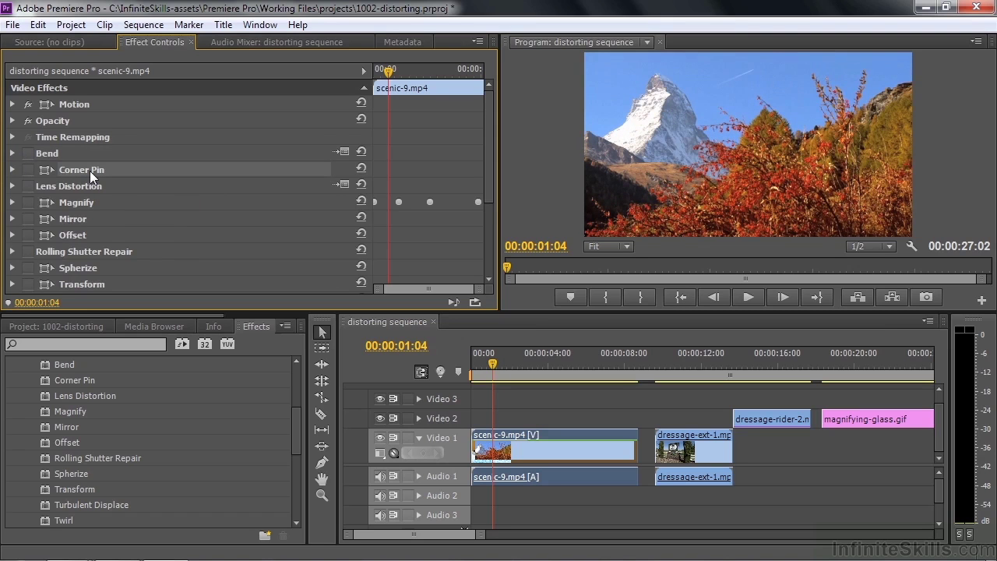
# Step: Enable Corner Pin on scenic-9.mp4 and reset its corner values
pyautogui.click(27, 169)
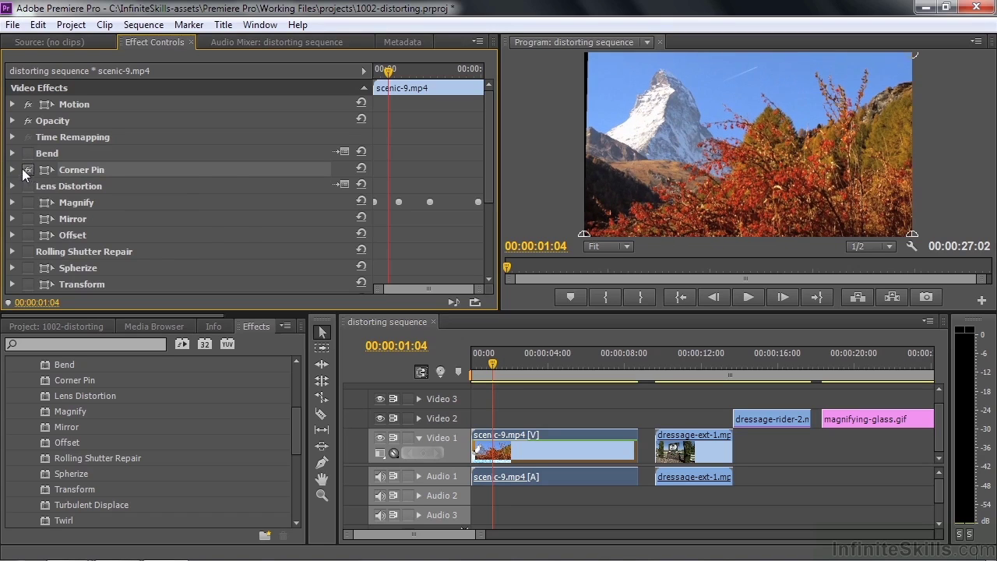
pyautogui.click(12, 169)
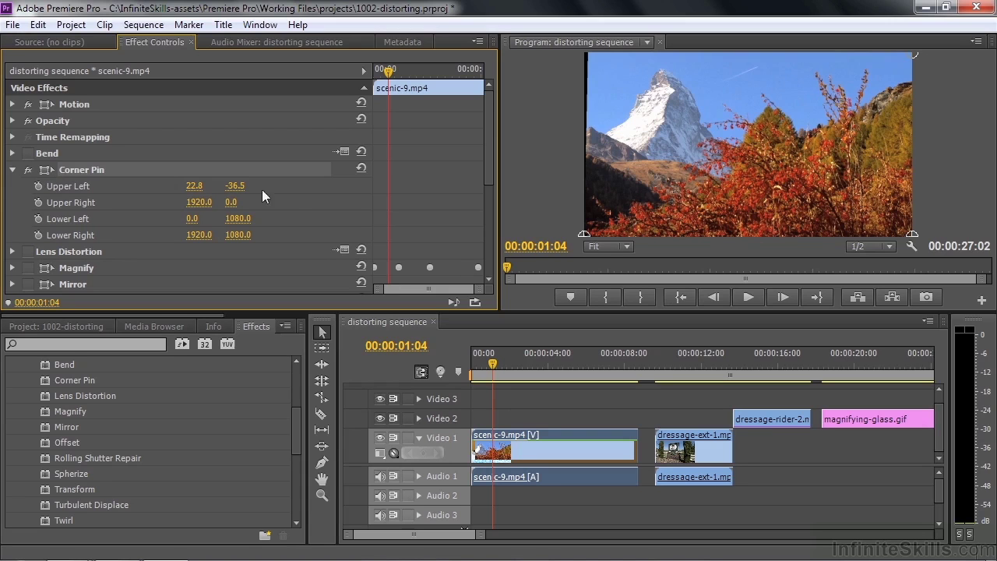
pyautogui.click(360, 169)
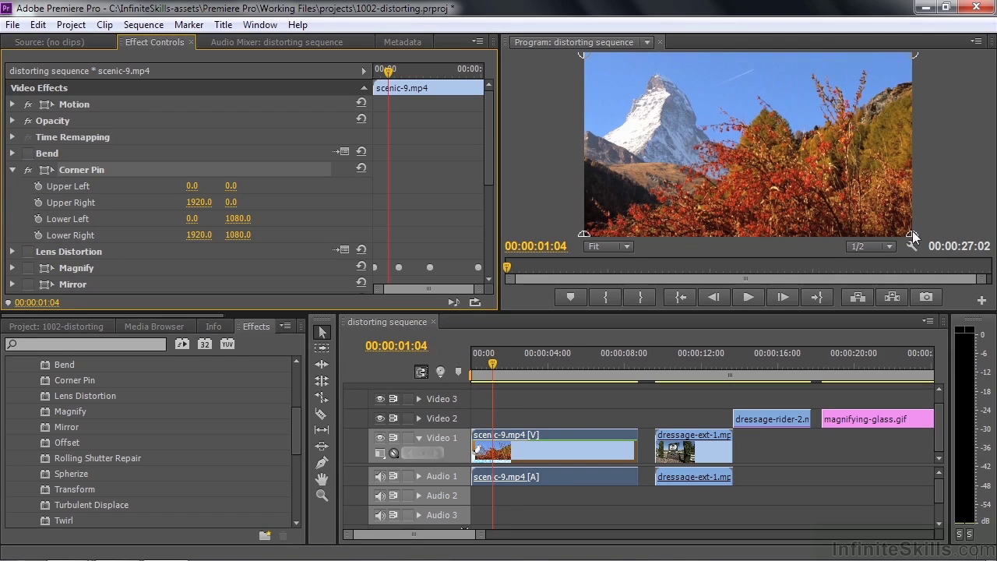
# Step: Drag the right-hand corners inward to skew the frame, then reset Corner Pin
pyautogui.moveTo(912, 232); pyautogui.dragTo(857, 209)
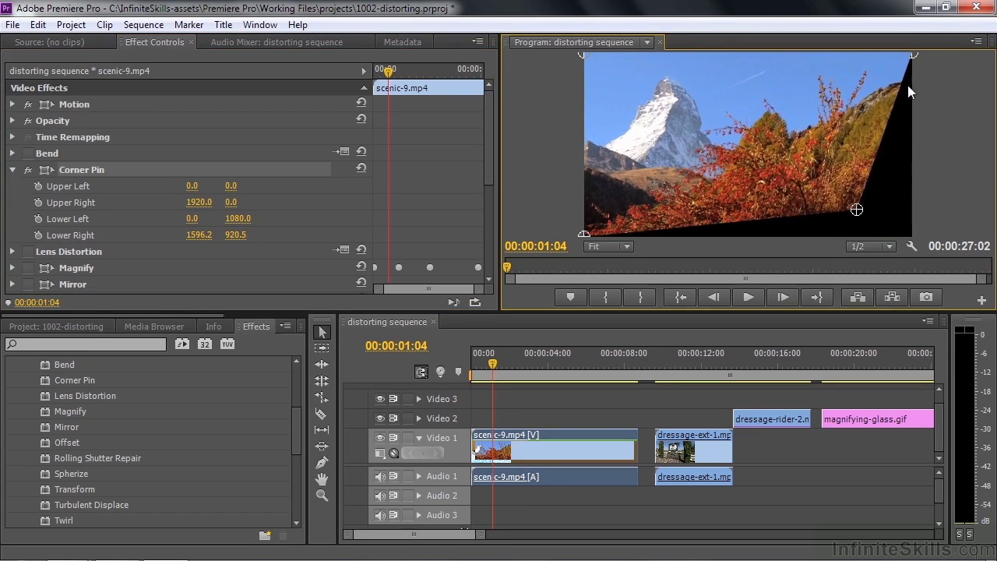
pyautogui.moveTo(913, 54); pyautogui.dragTo(729, 78)
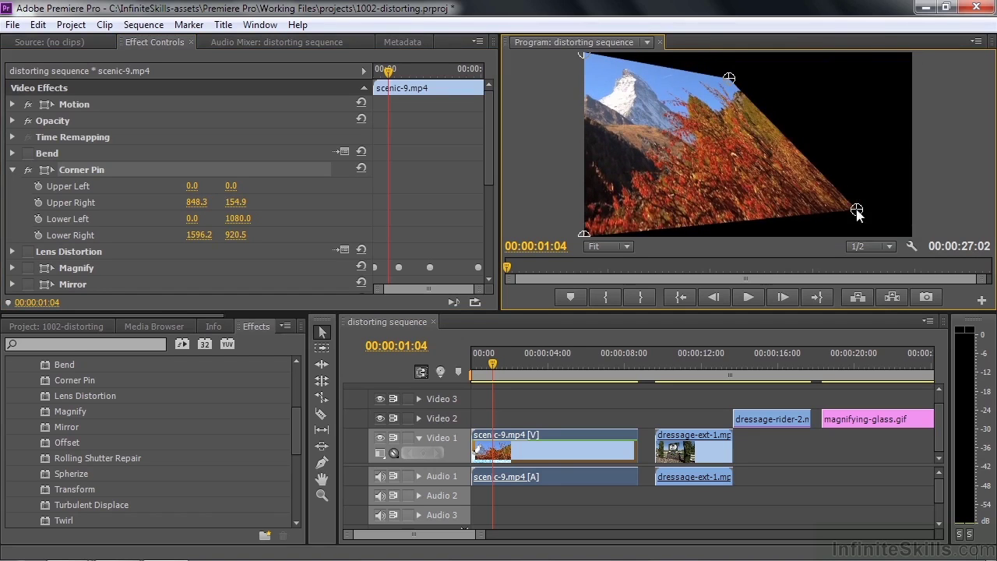
pyautogui.moveTo(857, 210); pyautogui.dragTo(737, 159)
pyautogui.click(81, 172)
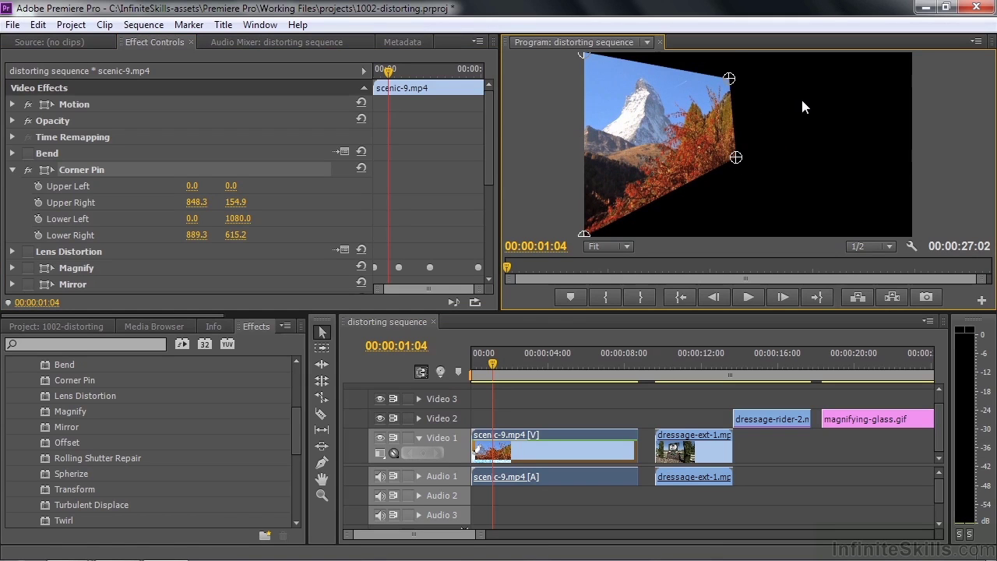
pyautogui.click(362, 170)
# Step: Preview dressage-rider-2 at 00:00:11:03 and move it onto the track above dressage-ext-1
pyautogui.click(13, 170)
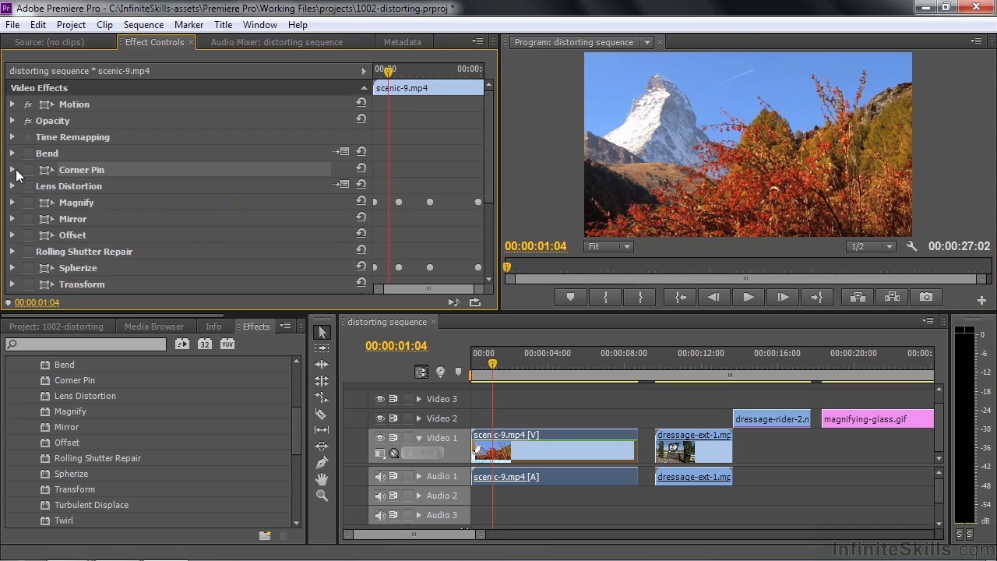
pyautogui.click(685, 364)
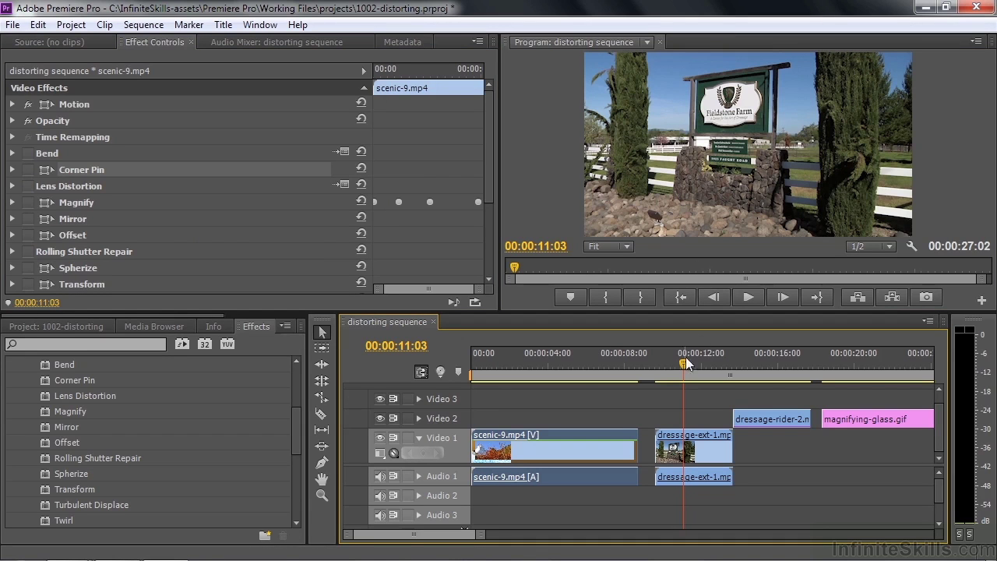
pyautogui.click(751, 419)
pyautogui.click(766, 365)
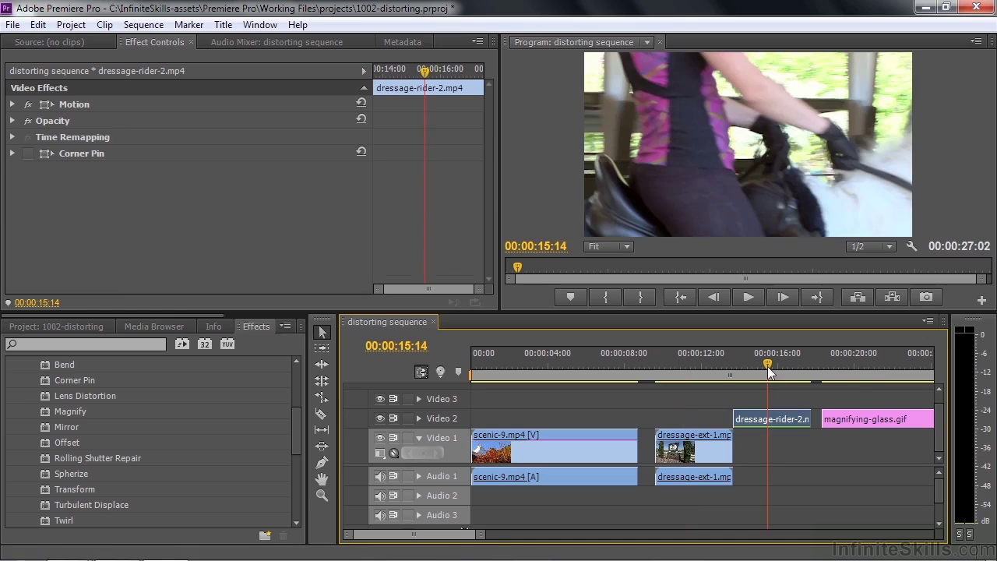
pyautogui.moveTo(764, 366); pyautogui.dragTo(754, 371)
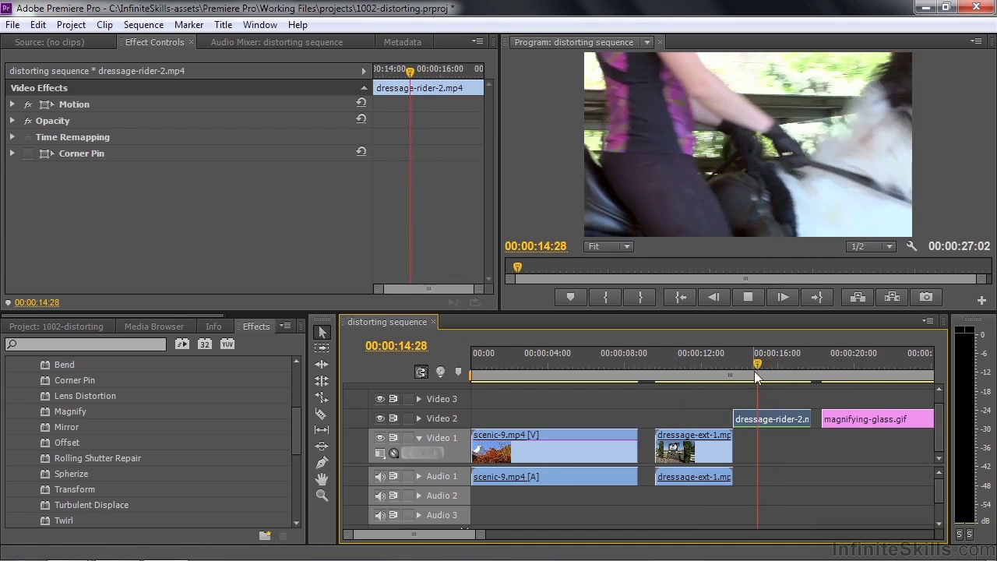
pyautogui.press('space')
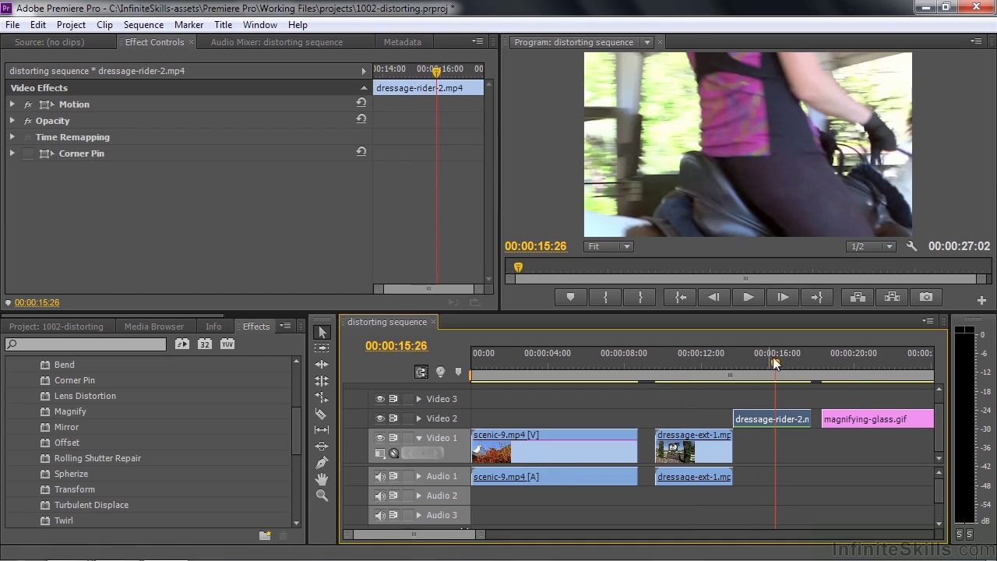
pyautogui.moveTo(761, 421); pyautogui.dragTo(682, 420)
pyautogui.click(685, 371)
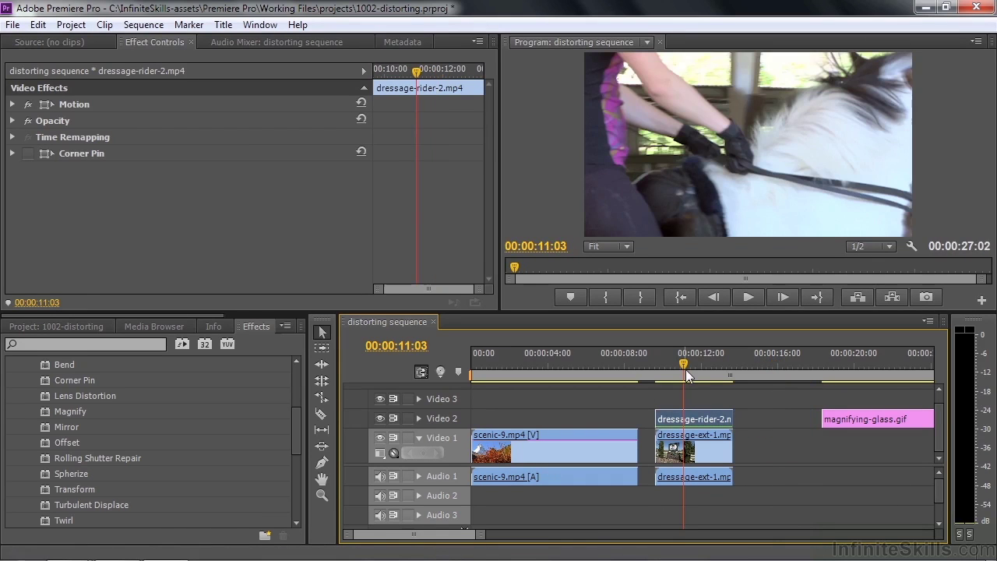
# Step: Enable Corner Pin on the rider clip and pin its four corners onto the entrance sign
pyautogui.click(28, 153)
pyautogui.click(43, 156)
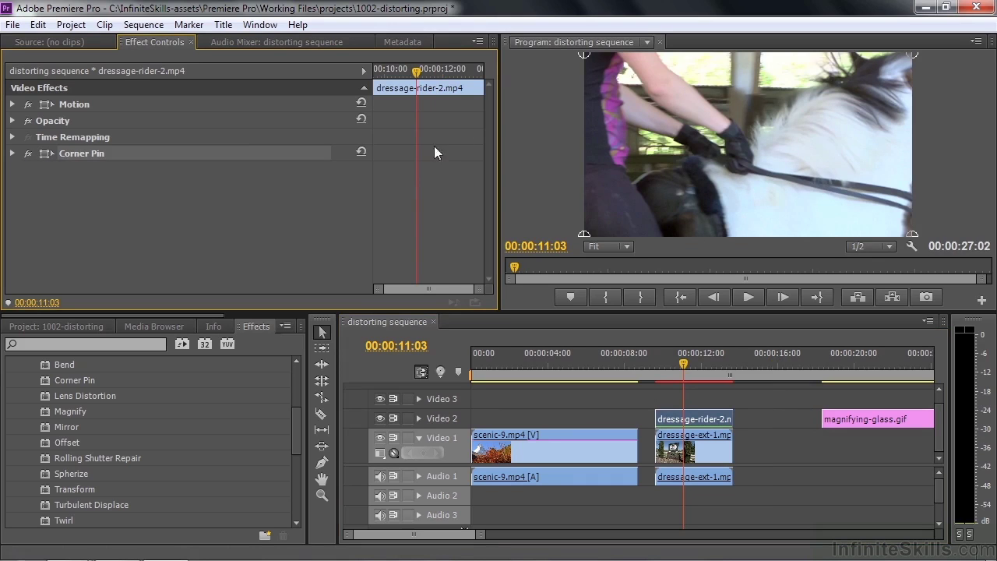
pyautogui.moveTo(585, 55); pyautogui.dragTo(694, 86)
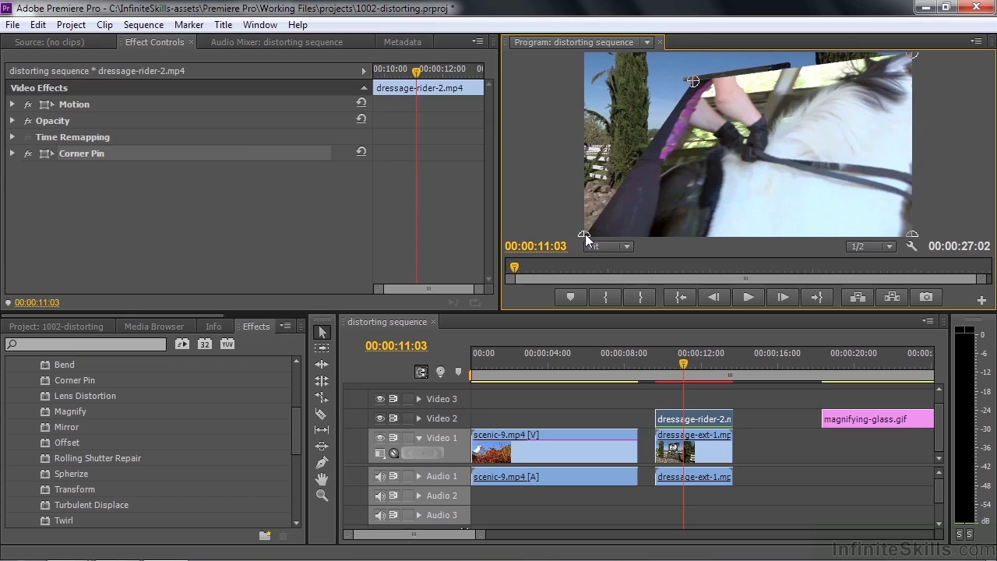
pyautogui.moveTo(585, 234); pyautogui.dragTo(692, 142)
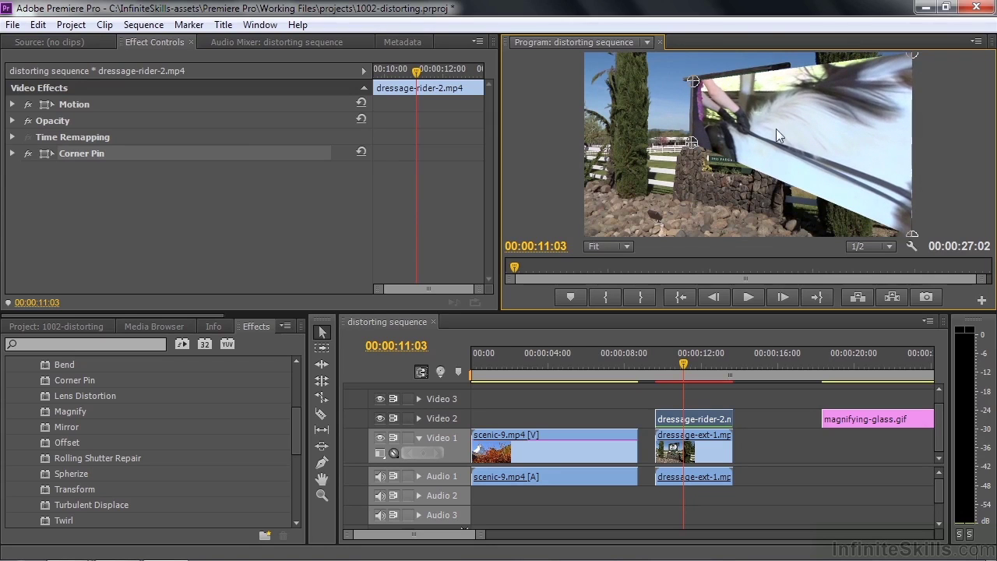
pyautogui.moveTo(915, 52); pyautogui.dragTo(779, 69)
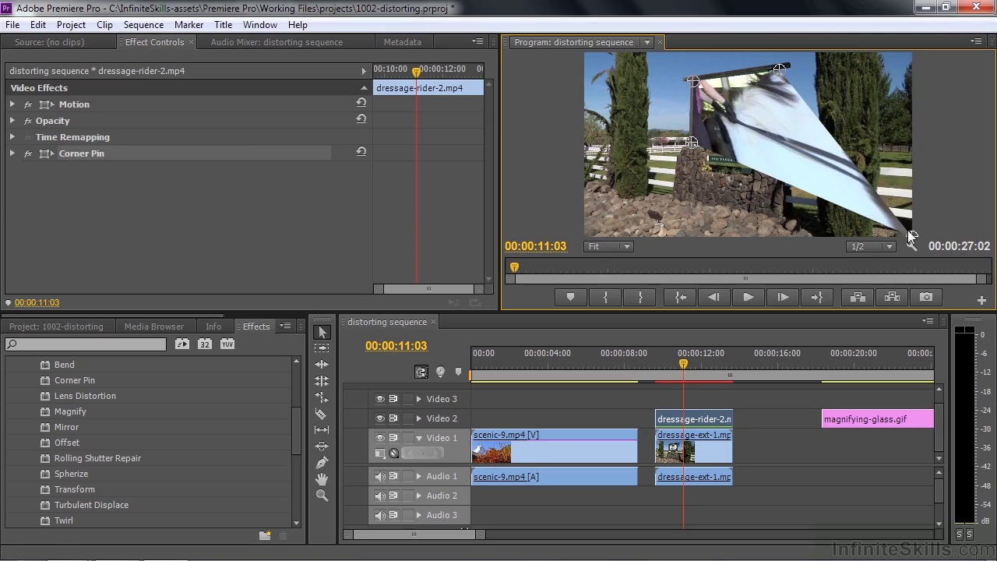
pyautogui.moveTo(912, 234); pyautogui.dragTo(775, 144)
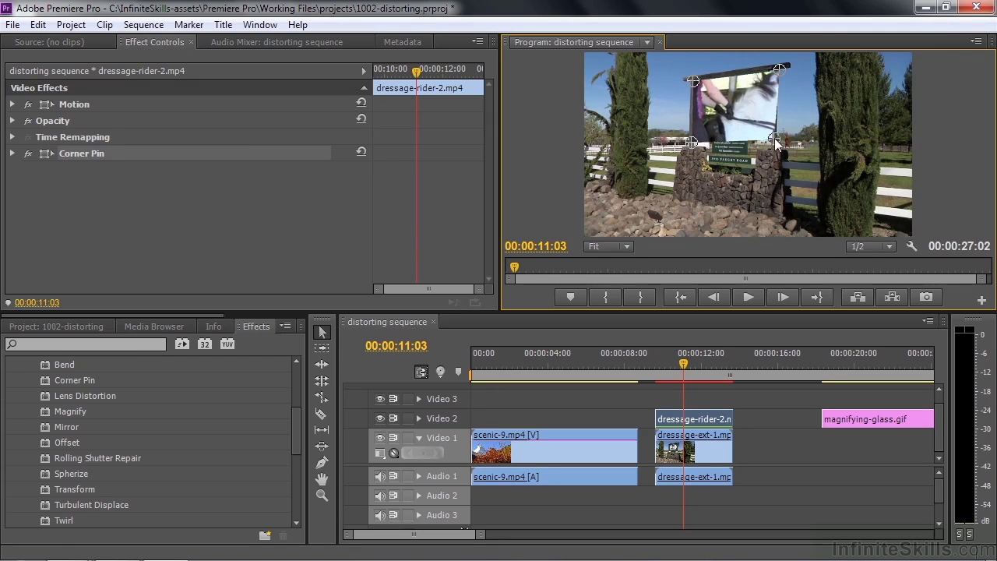
# Step: At 50% Program Monitor zoom, align each Corner Pin handle with the sign's frame edges
pyautogui.click(627, 247)
pyautogui.click(624, 322)
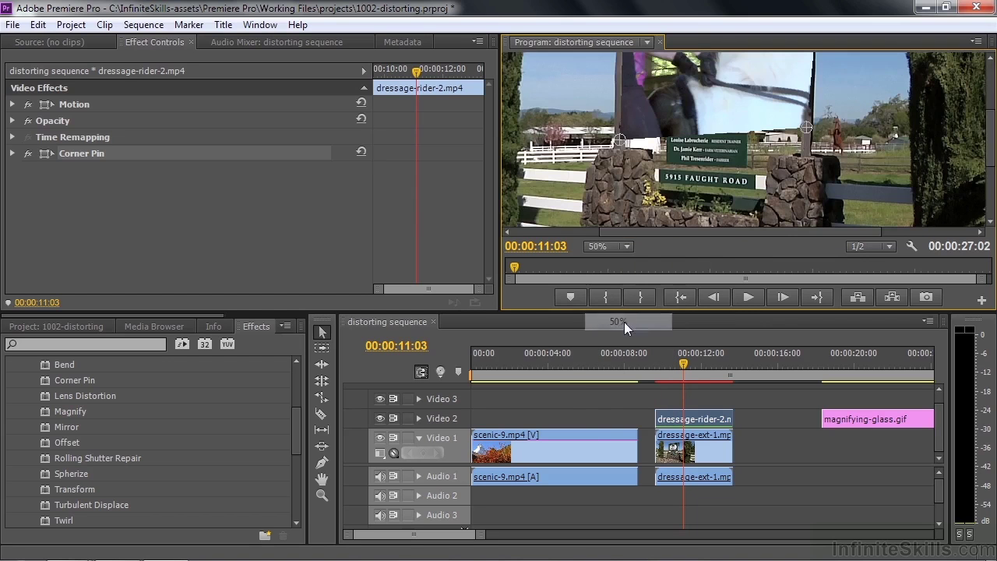
pyautogui.moveTo(992, 165); pyautogui.dragTo(994, 139)
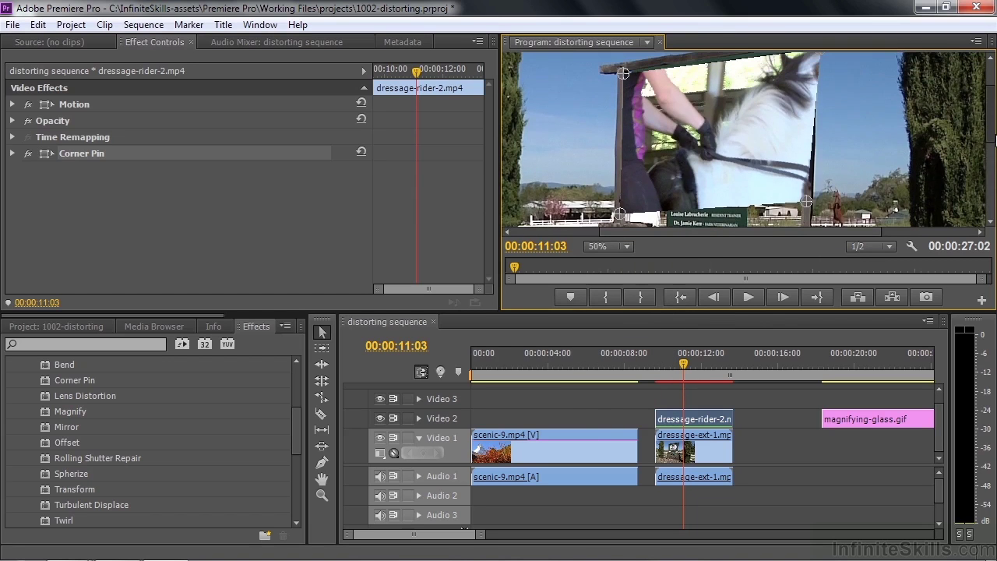
pyautogui.moveTo(806, 201)
pyautogui.mouseDown()
pyautogui.moveTo(785, 180)
pyautogui.moveTo(804, 190)
pyautogui.mouseUp()
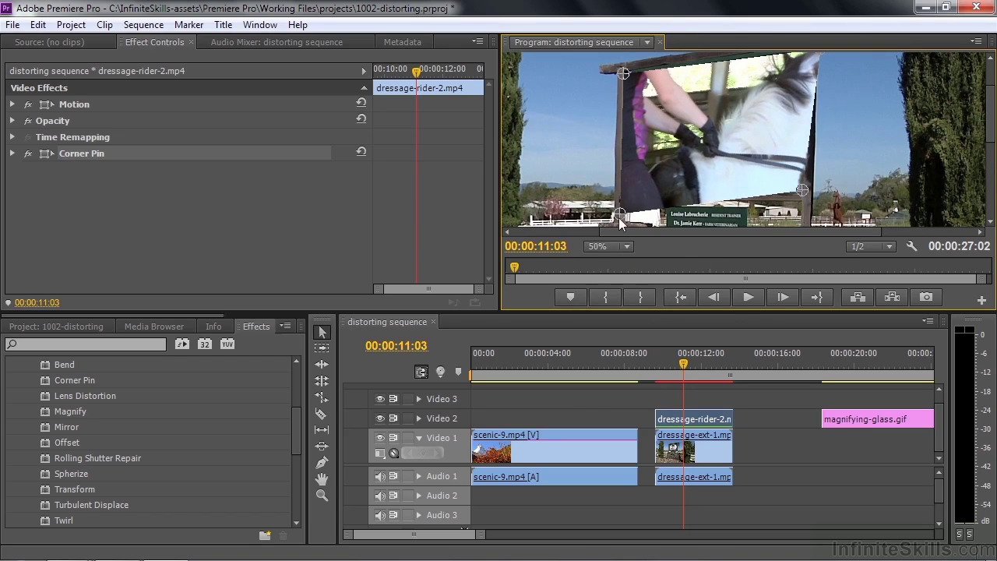
pyautogui.moveTo(620, 218); pyautogui.dragTo(625, 192)
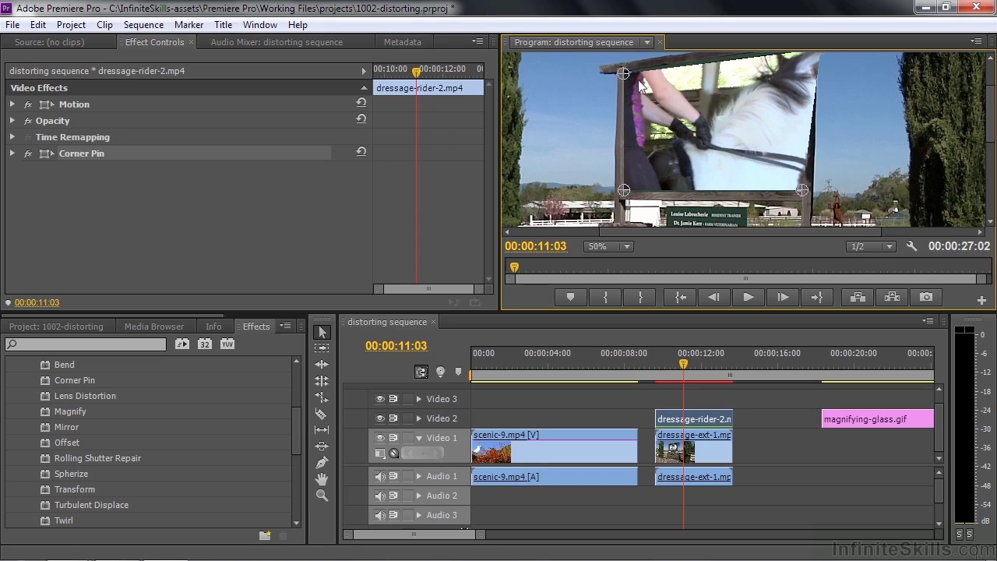
pyautogui.moveTo(627, 71); pyautogui.dragTo(625, 68)
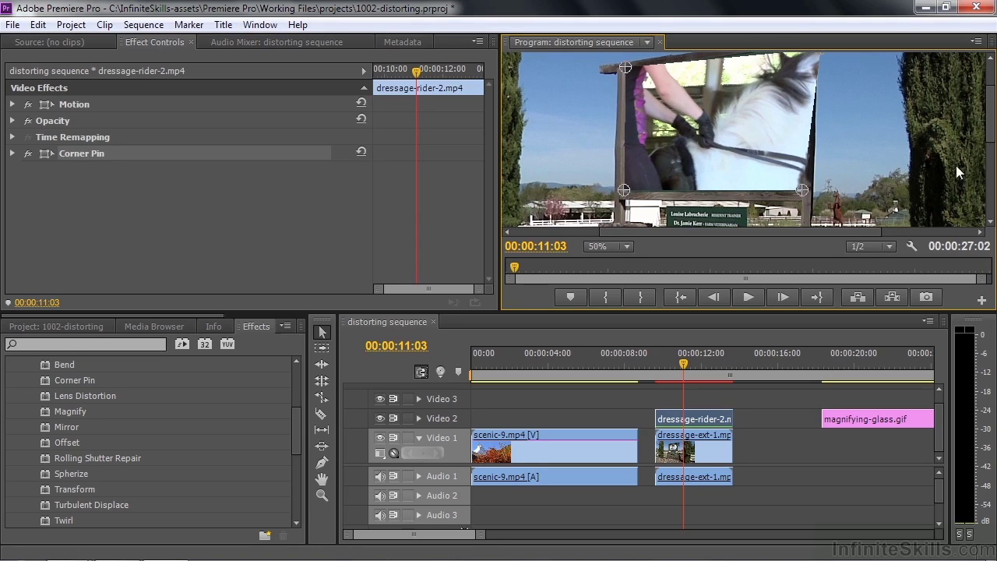
pyautogui.moveTo(991, 117); pyautogui.dragTo(991, 95)
pyautogui.moveTo(818, 111)
pyautogui.mouseDown()
pyautogui.moveTo(795, 113)
pyautogui.moveTo(805, 108)
pyautogui.mouseUp()
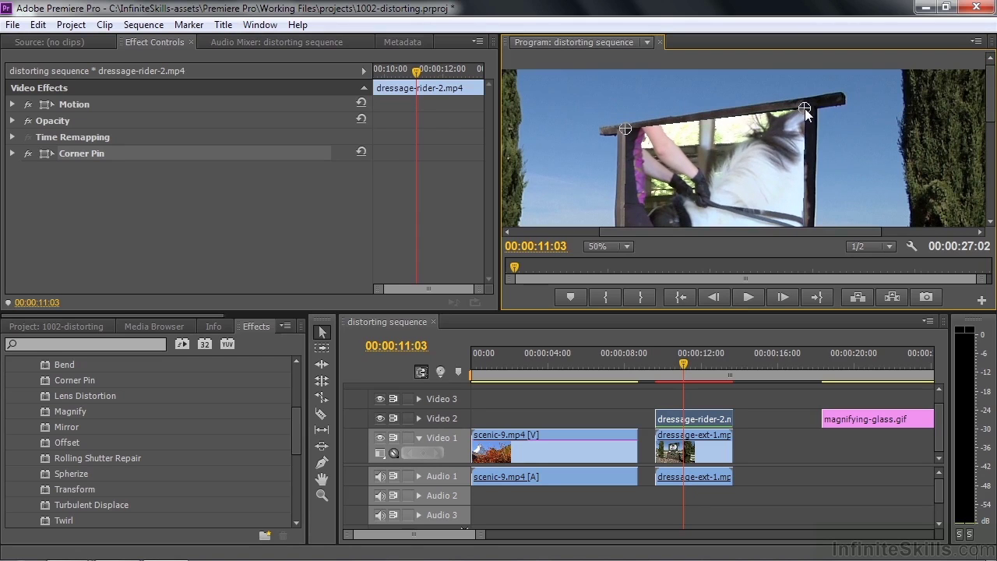
# Step: Return the monitor to Fit and play back the pinned rider clip with J, L and K
pyautogui.click(628, 248)
pyautogui.click(628, 263)
pyautogui.click(668, 380)
pyautogui.press('j')
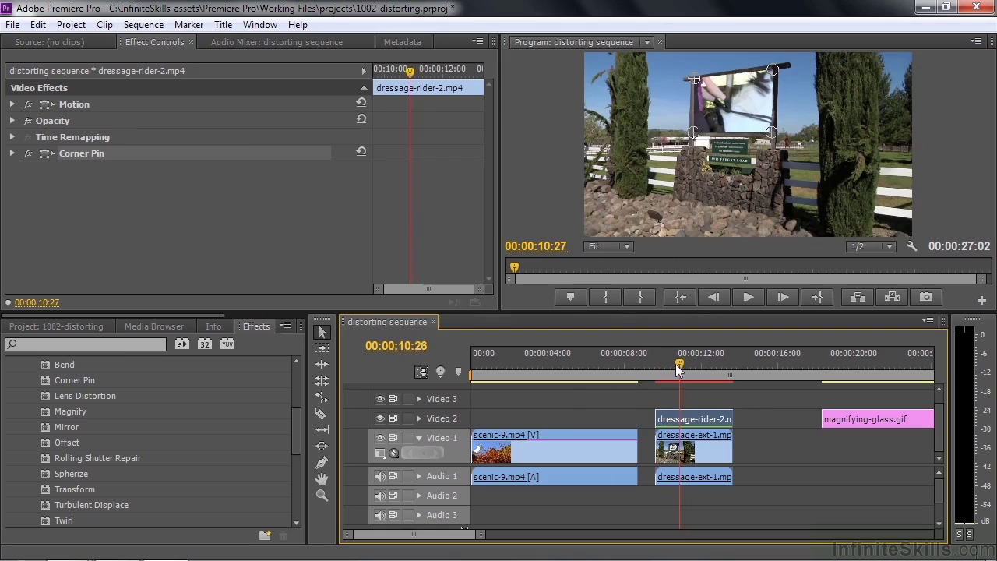
pyautogui.press('l')
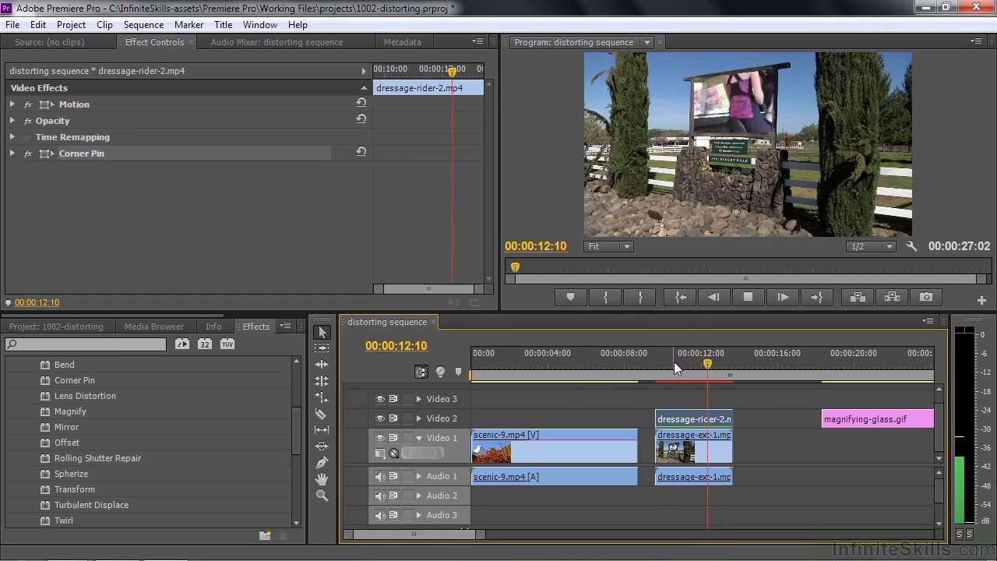
pyautogui.press('k')
pyautogui.hotkey('shift', 'k')
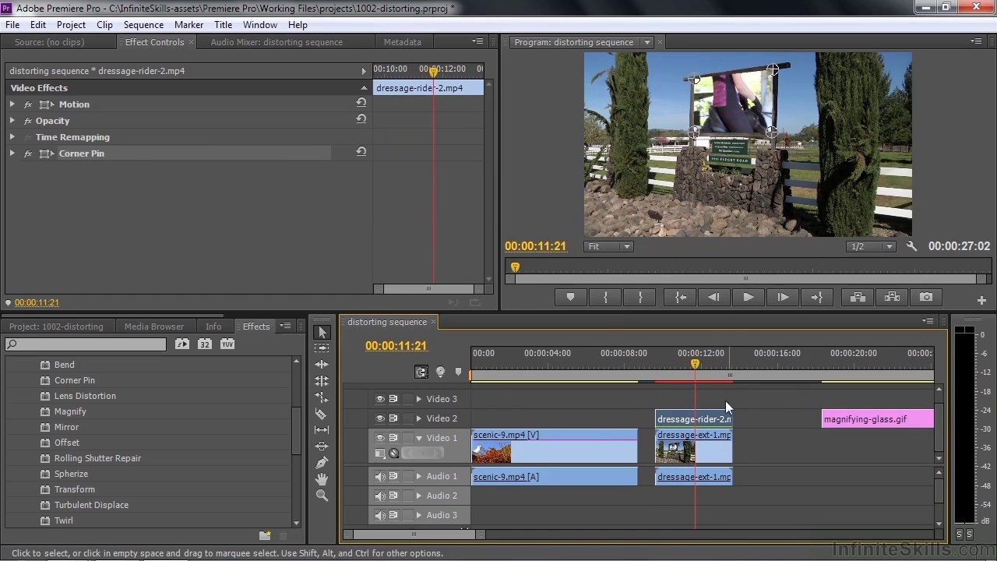
# Step: Stop playback, select scenic-9.mp4 at its start, and enable Lens Distortion
pyautogui.press('k')
pyautogui.click(482, 362)
pyautogui.click(503, 442)
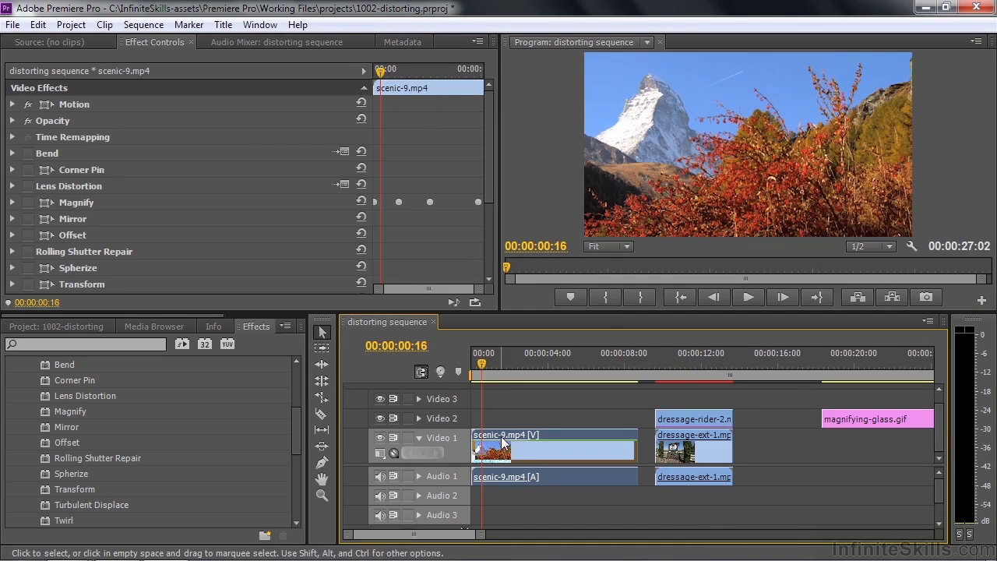
pyautogui.click(29, 186)
pyautogui.click(12, 187)
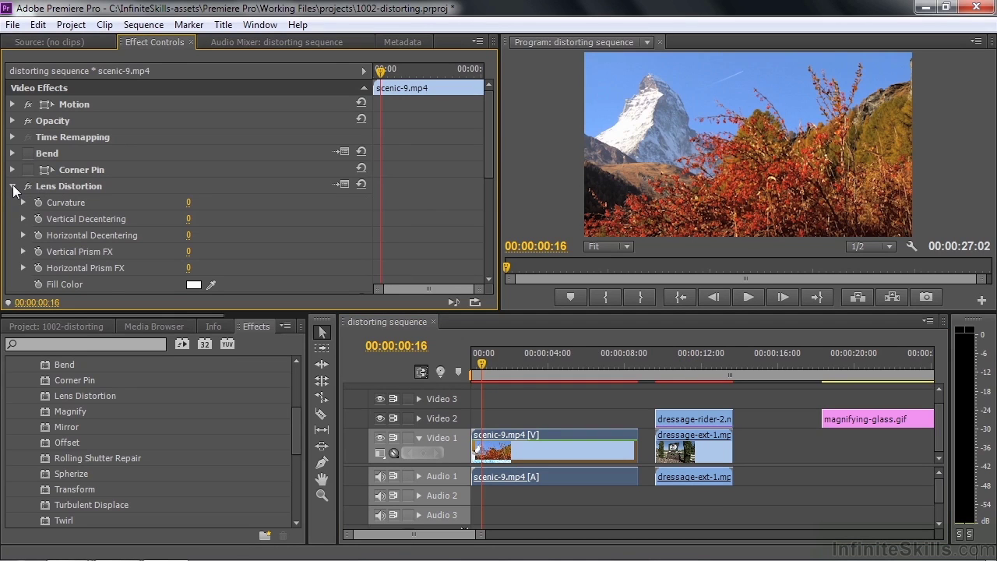
# Step: In Lens Distortion setup, set Curvature -4, decentering -32, turn off edge fill, and confirm
pyautogui.click(340, 183)
pyautogui.moveTo(413, 154)
pyautogui.mouseDown()
pyautogui.moveTo(430, 153)
pyautogui.moveTo(395, 152)
pyautogui.moveTo(430, 153)
pyautogui.mouseUp()
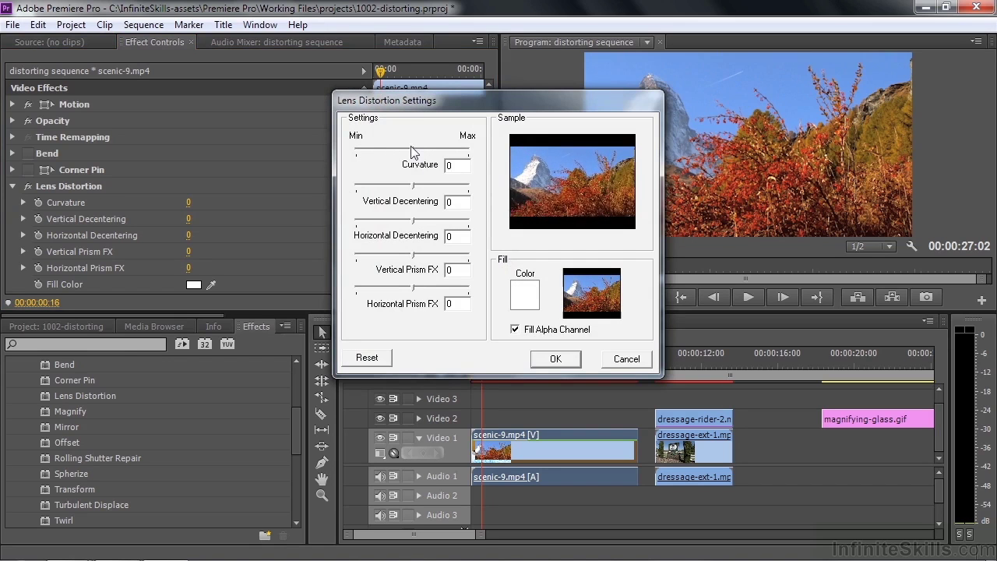
pyautogui.moveTo(413, 152); pyautogui.dragTo(410, 152)
pyautogui.moveTo(421, 187)
pyautogui.mouseDown()
pyautogui.moveTo(395, 184)
pyautogui.moveTo(421, 187)
pyautogui.moveTo(405, 187)
pyautogui.mouseUp()
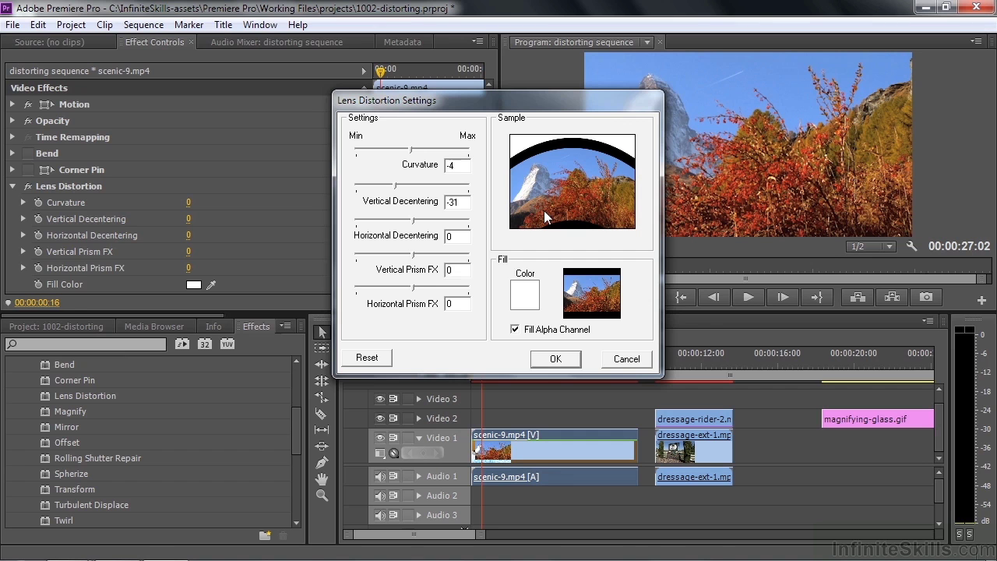
pyautogui.click(515, 329)
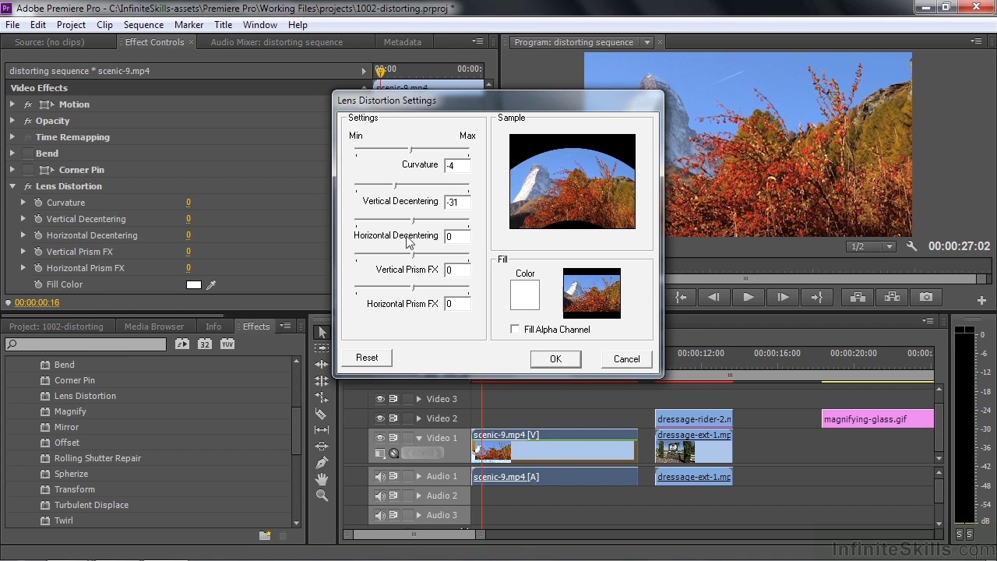
pyautogui.click(560, 360)
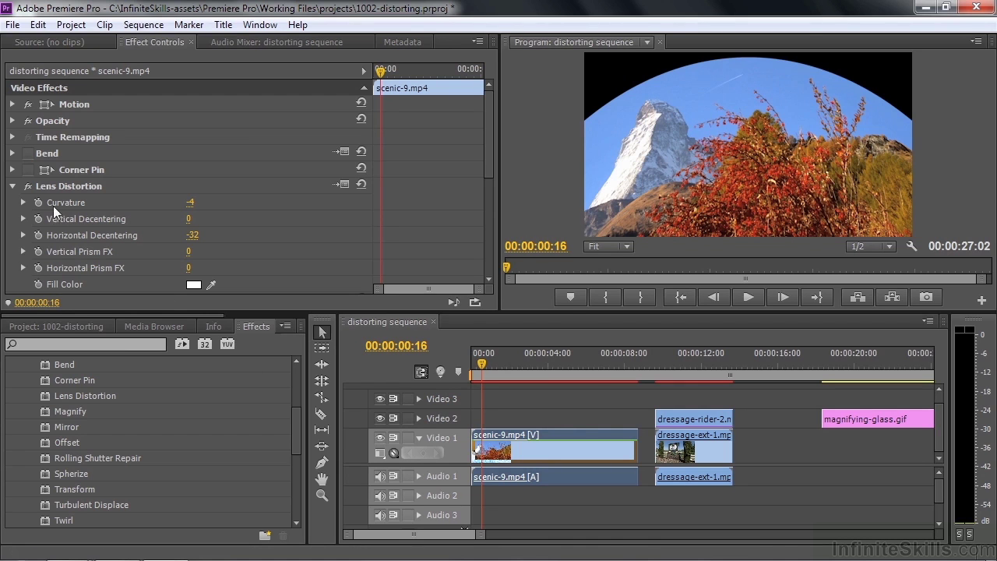
# Step: Switch off Lens Distortion and enable Magnify on scenic-9.mp4, showing its properties
pyautogui.click(28, 187)
pyautogui.click(12, 187)
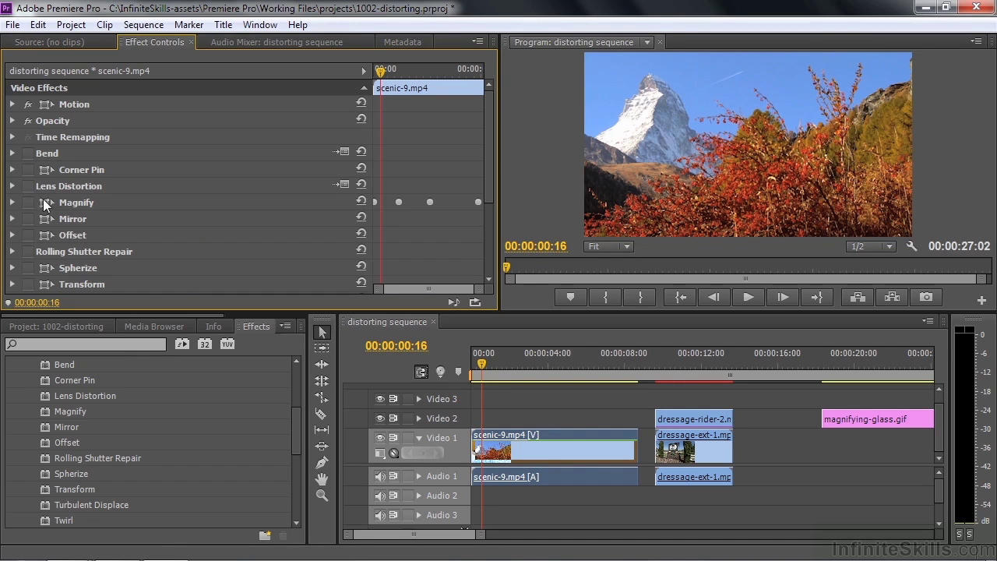
pyautogui.click(29, 202)
pyautogui.click(14, 203)
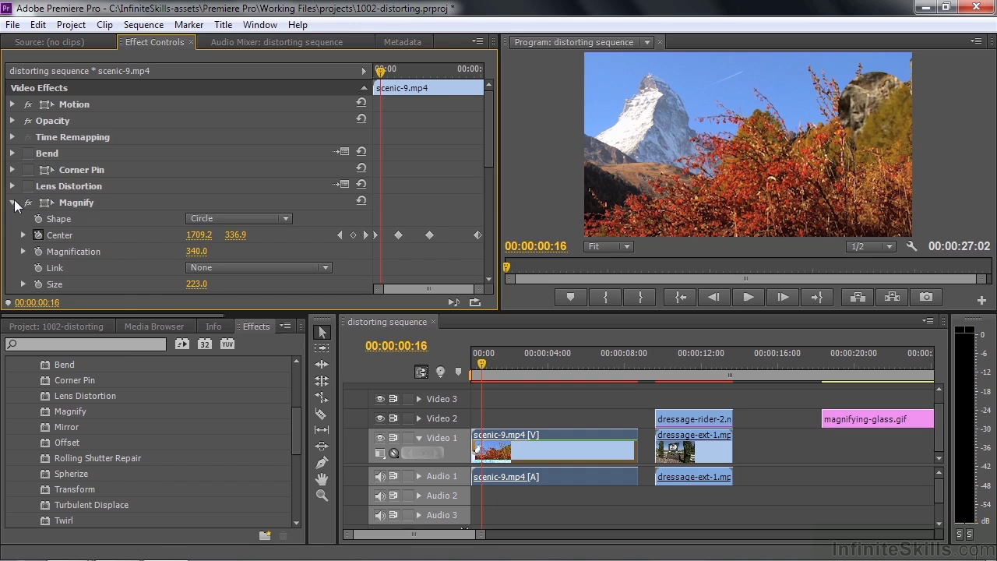
# Step: Scrub the playhead back and forth to preview the moving magnifier circle
pyautogui.click(482, 362)
pyautogui.moveTo(483, 362); pyautogui.dragTo(504, 365)
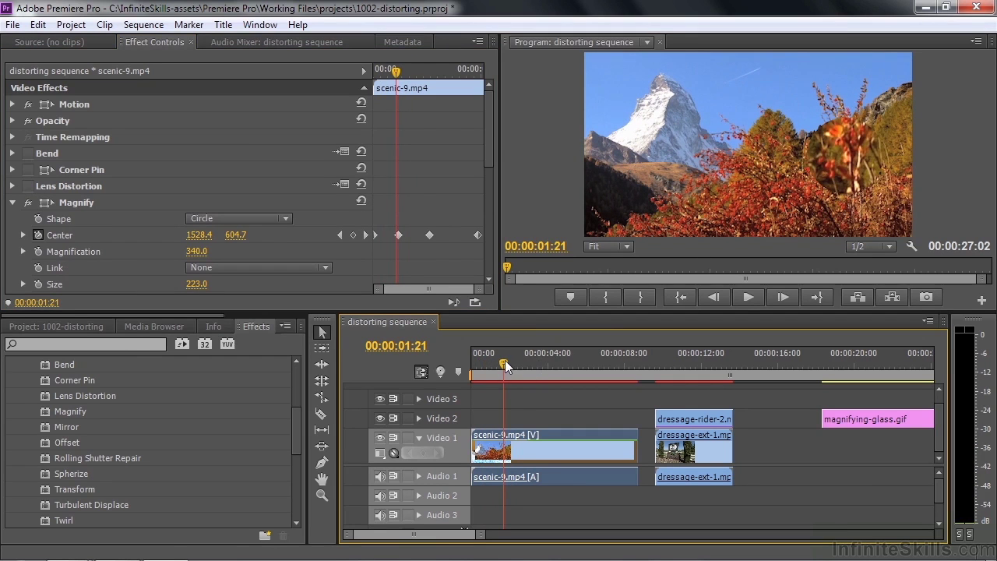
pyautogui.moveTo(505, 360)
pyautogui.mouseDown()
pyautogui.moveTo(540, 371)
pyautogui.moveTo(488, 364)
pyautogui.mouseUp()
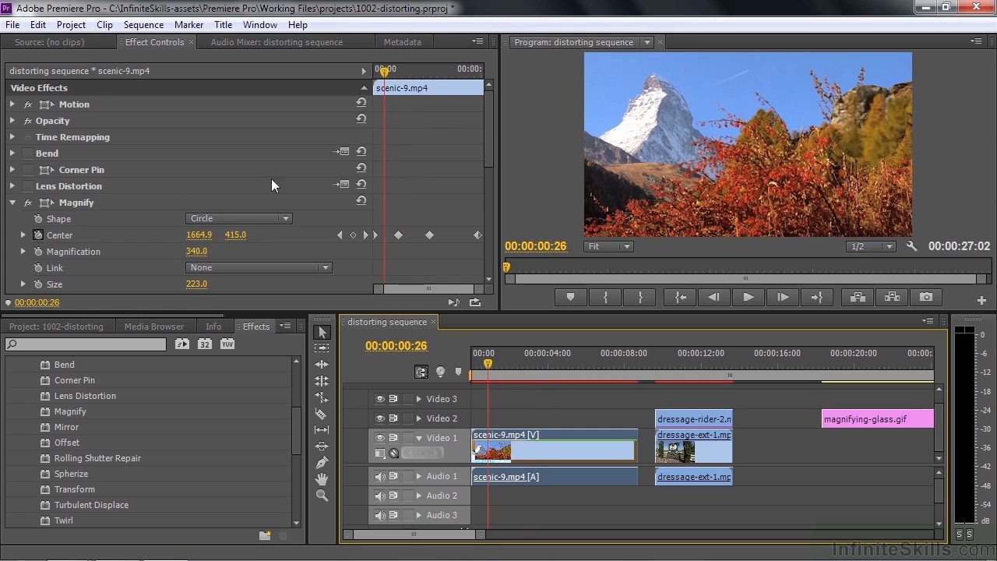
pyautogui.moveTo(488, 148); pyautogui.dragTo(488, 187)
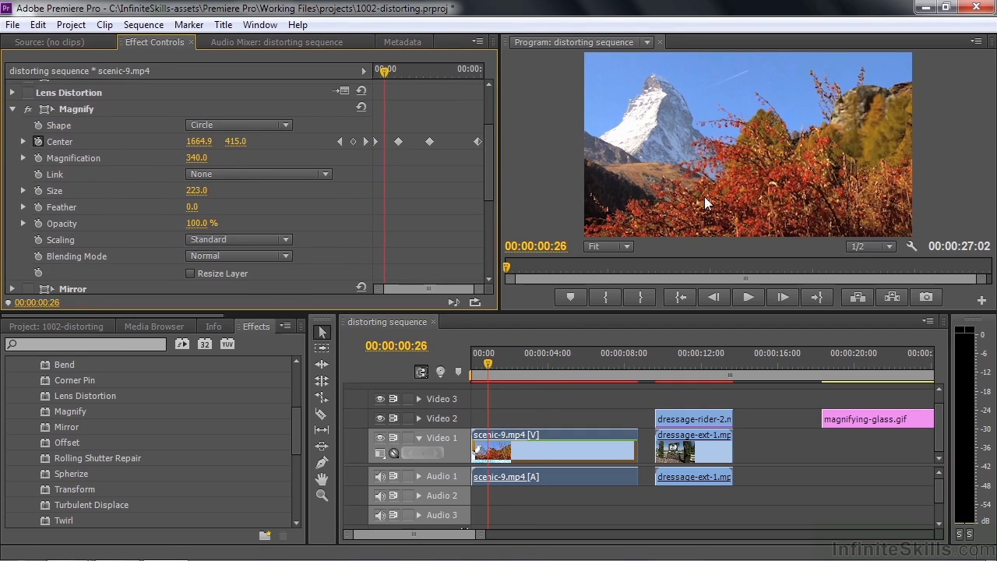
pyautogui.moveTo(488, 363); pyautogui.dragTo(471, 376)
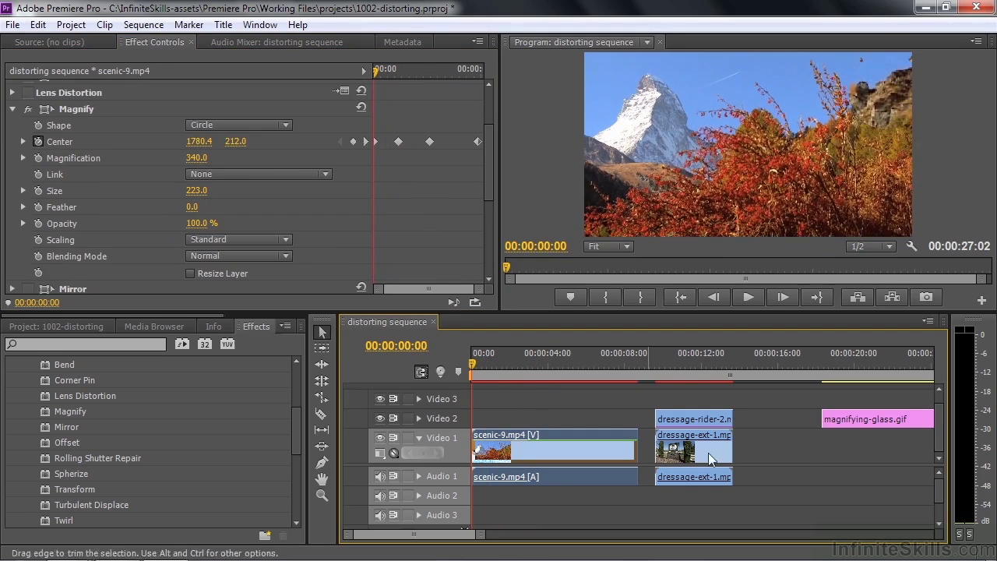
# Step: Place magnifying-glass.gif at the sequence start on Video 2, above scenic-9.mp4
pyautogui.click(890, 372)
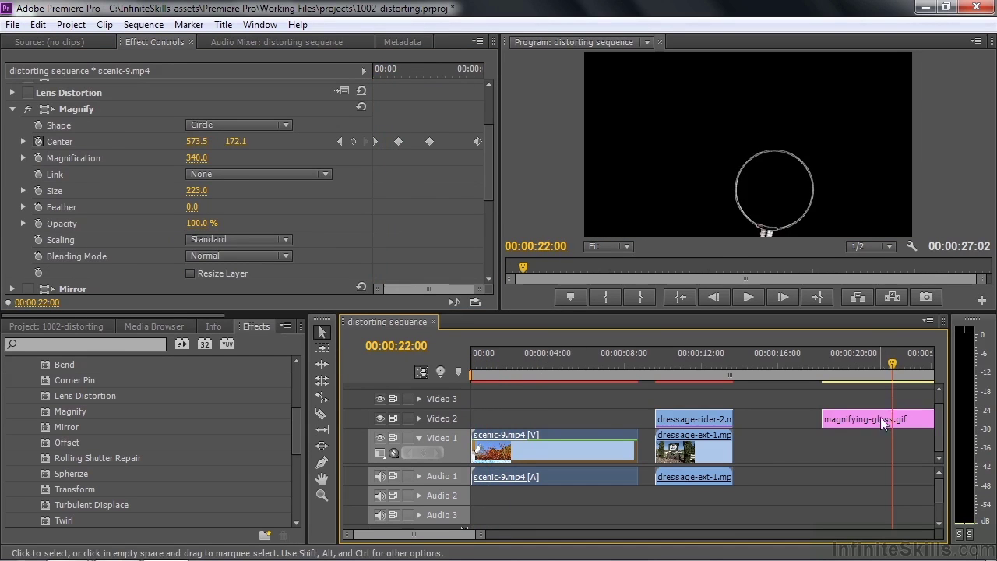
pyautogui.moveTo(881, 417); pyautogui.dragTo(530, 421)
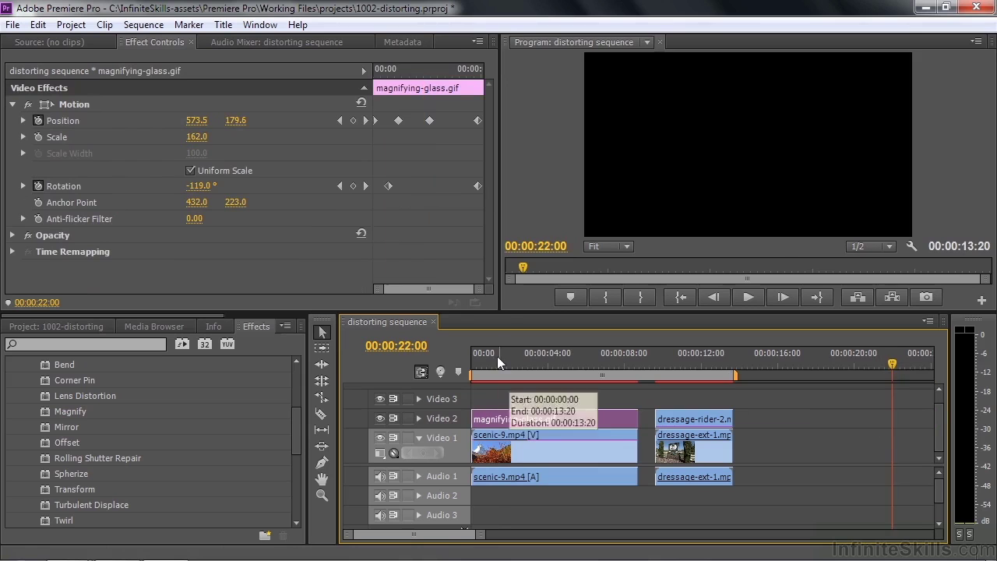
pyautogui.click(496, 359)
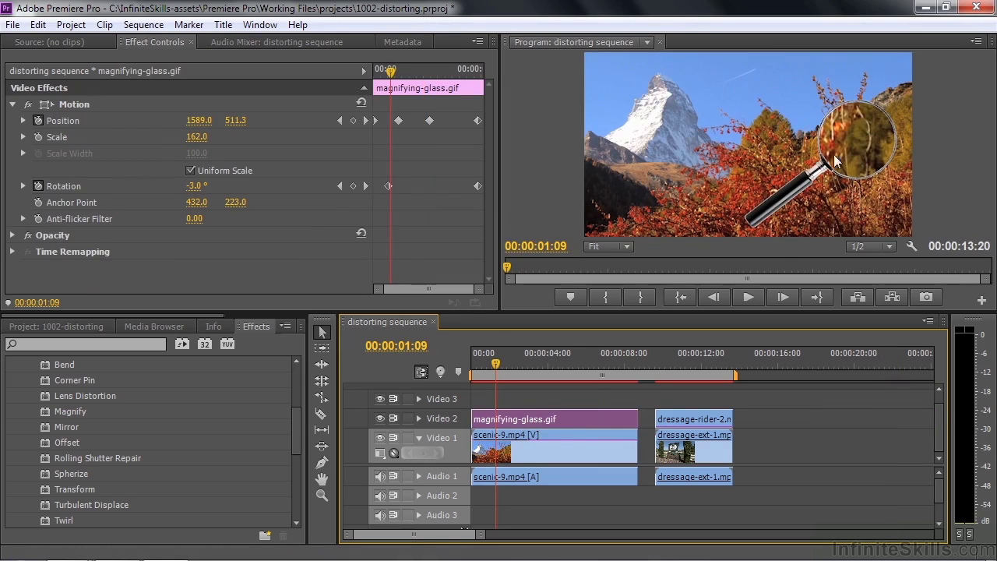
pyautogui.moveTo(498, 371); pyautogui.dragTo(472, 371)
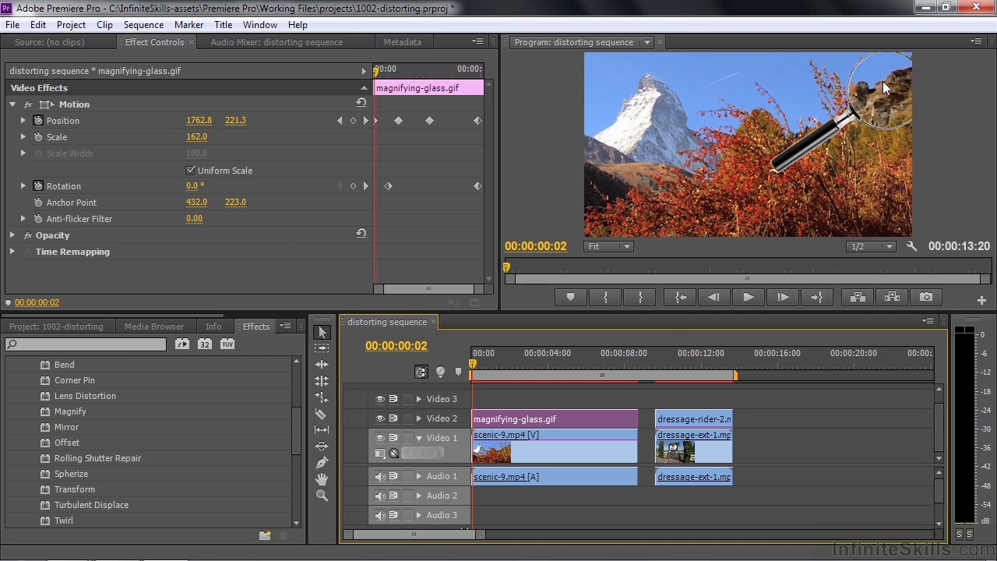
# Step: Preview the gif lined up with the Magnify circle, then move the gif later along Video 2
pyautogui.press('space')
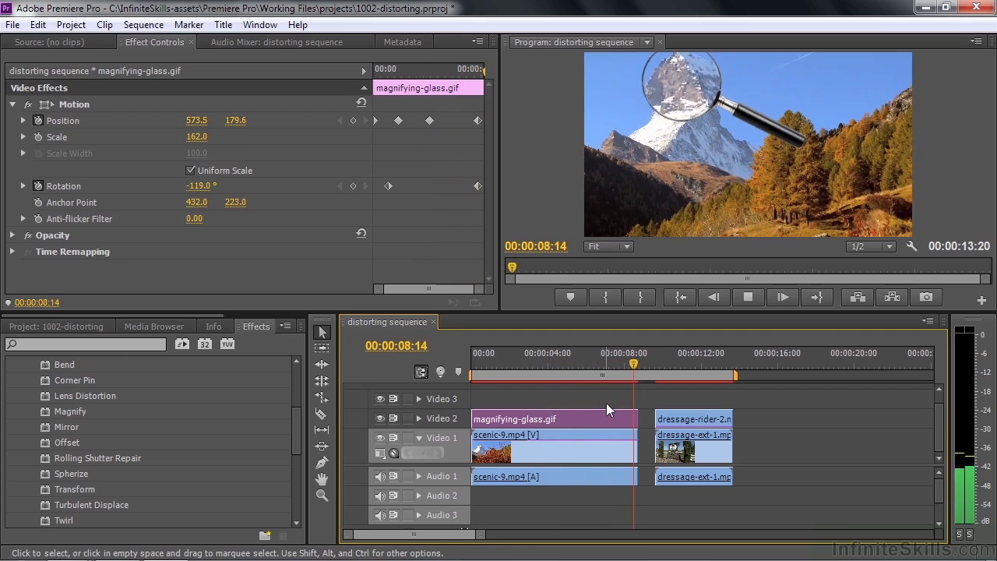
pyautogui.press('space')
pyautogui.moveTo(604, 420); pyautogui.dragTo(556, 459)
# Step: Switch off the Magnify effect on scenic-9.mp4 at about one second in
pyautogui.click(556, 460)
pyautogui.moveTo(630, 361); pyautogui.dragTo(495, 389)
pyautogui.click(28, 202)
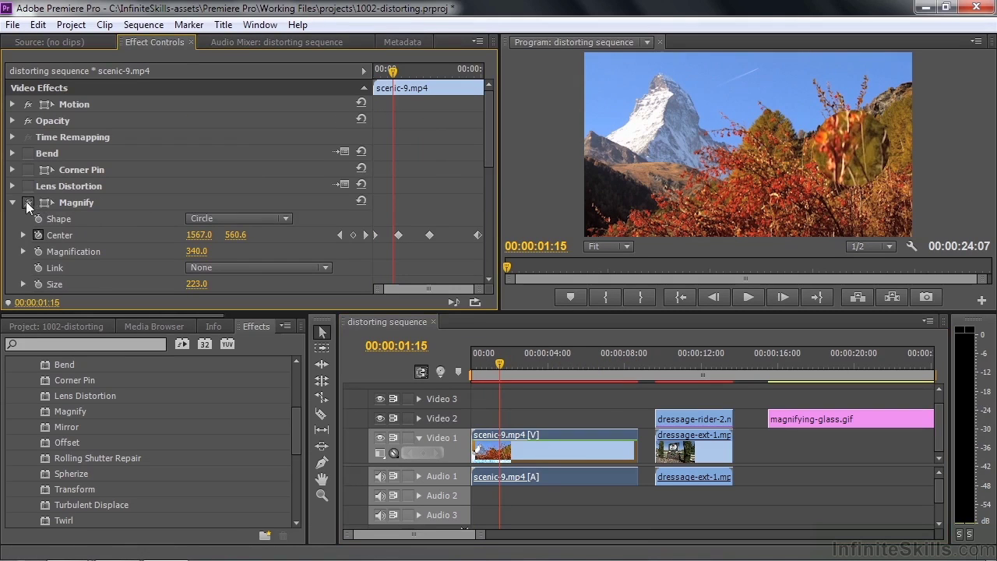
pyautogui.click(12, 203)
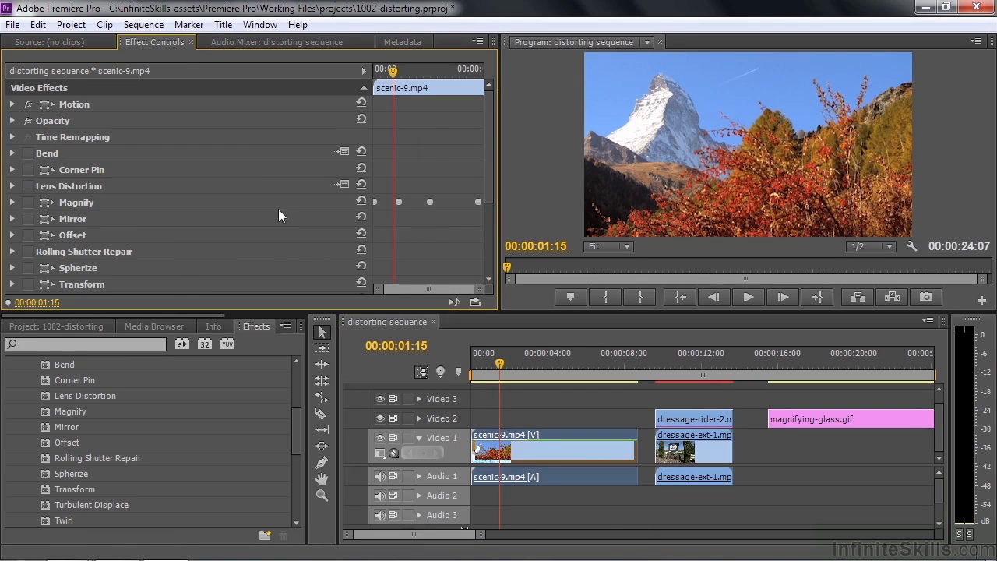
# Step: Enable Mirror, centre its reflection in the image and tilt the Reflection Angle
pyautogui.click(51, 219)
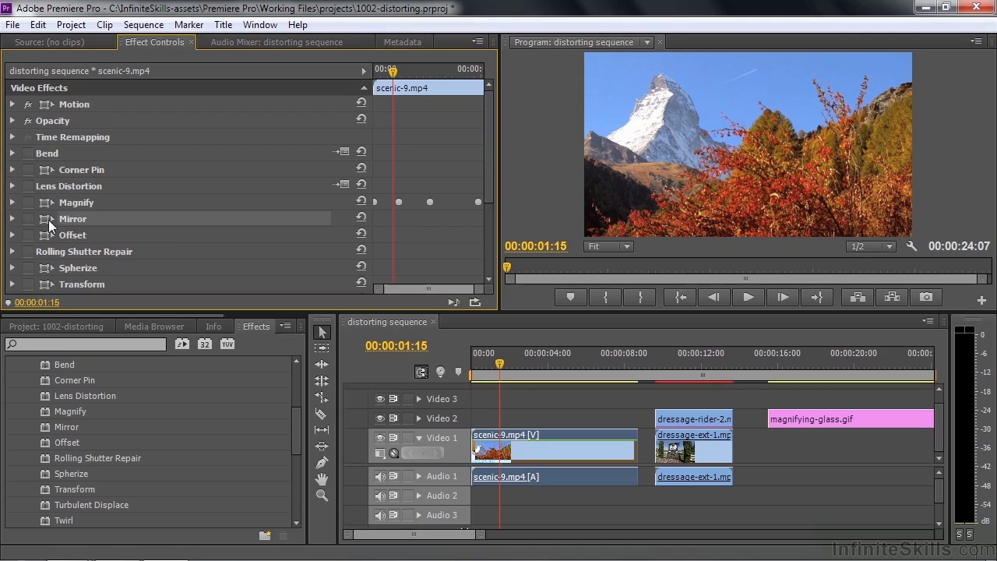
pyautogui.click(30, 219)
pyautogui.moveTo(913, 141); pyautogui.dragTo(669, 234)
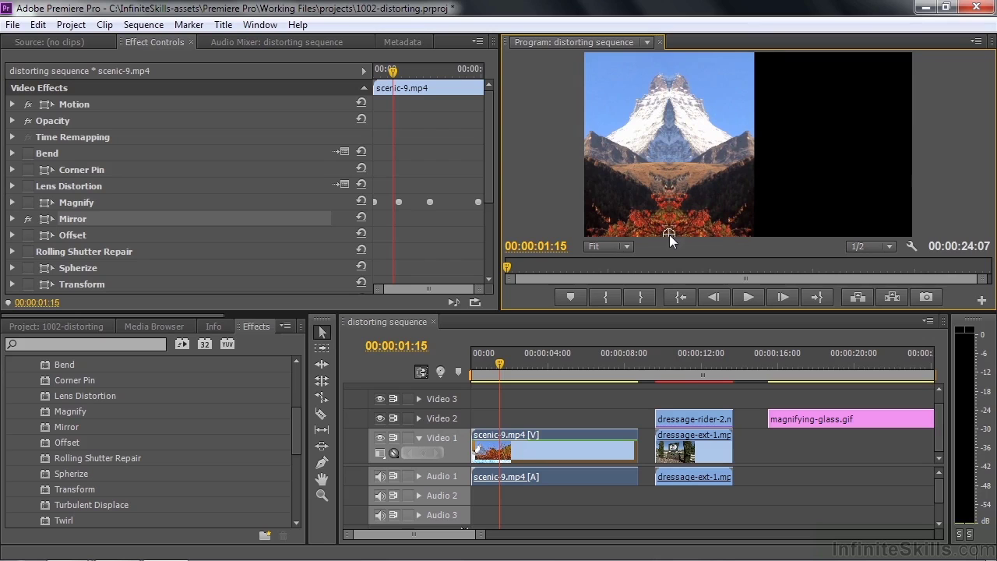
pyautogui.click(11, 219)
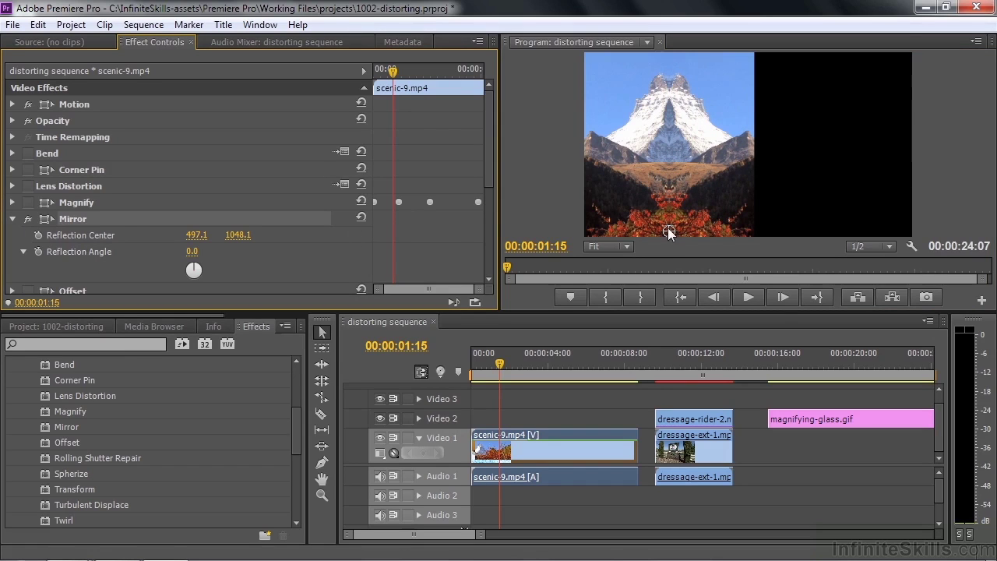
pyautogui.moveTo(192, 251)
pyautogui.mouseDown()
pyautogui.moveTo(177, 250)
pyautogui.moveTo(190, 251)
pyautogui.mouseUp()
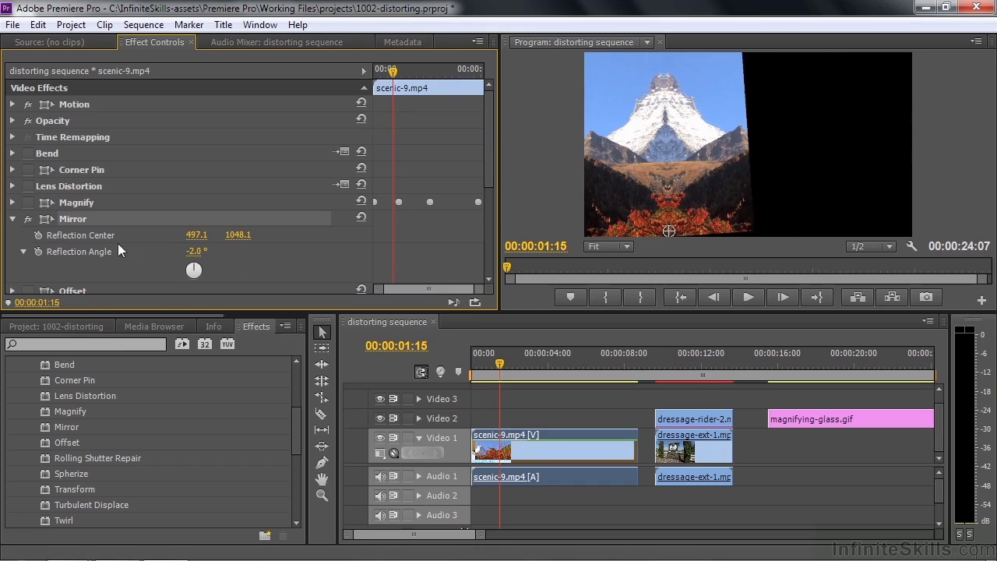
# Step: Turn the Mirror effect off again and collapse its properties
pyautogui.click(29, 219)
pyautogui.click(14, 219)
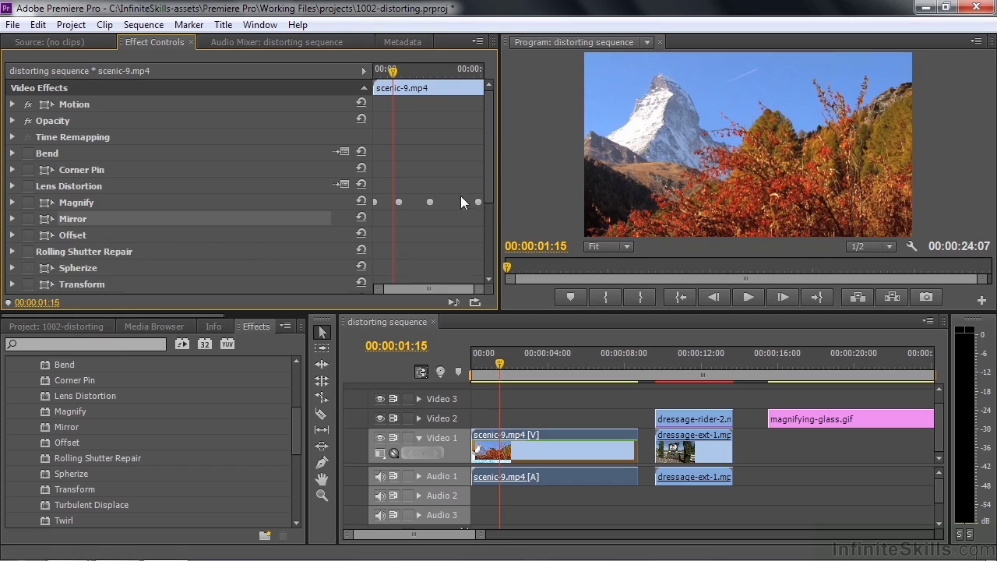
pyautogui.moveTo(490, 189); pyautogui.dragTo(487, 248)
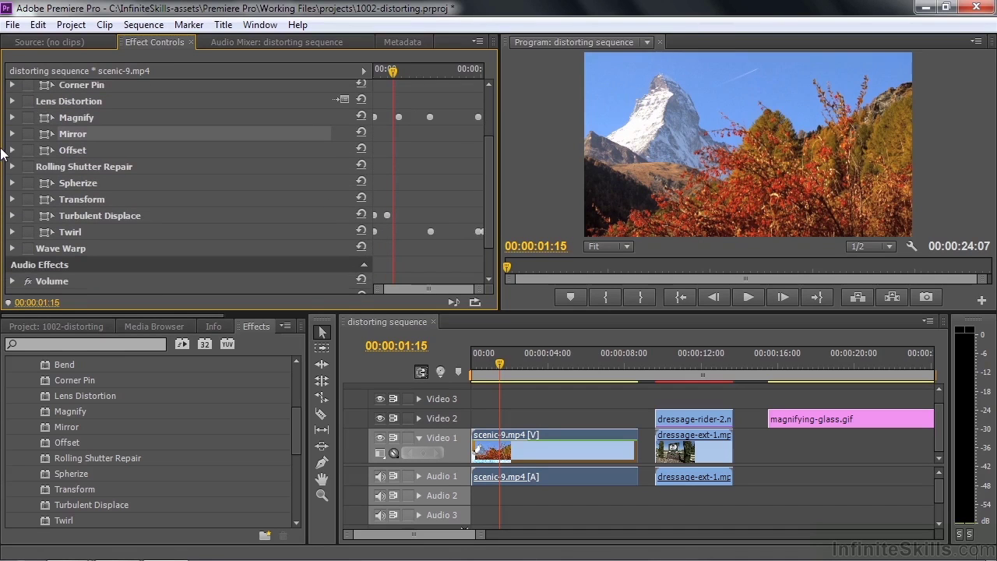
# Step: Shift the image with Offset, then enable Rolling Shutter Repair (50%, Top -> Bottom, Warp)
pyautogui.click(45, 149)
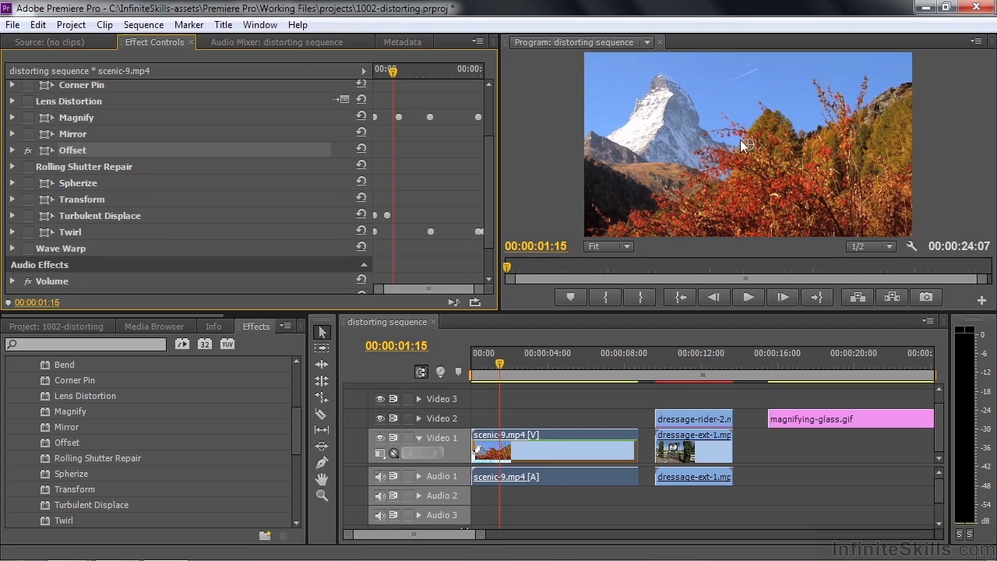
pyautogui.moveTo(747, 144)
pyautogui.mouseDown()
pyautogui.moveTo(745, 122)
pyautogui.moveTo(697, 102)
pyautogui.moveTo(693, 136)
pyautogui.moveTo(692, 116)
pyautogui.moveTo(661, 124)
pyautogui.moveTo(753, 150)
pyautogui.moveTo(831, 150)
pyautogui.moveTo(519, 147)
pyautogui.moveTo(727, 152)
pyautogui.moveTo(779, 118)
pyautogui.moveTo(702, 141)
pyautogui.moveTo(748, 142)
pyautogui.mouseUp()
pyautogui.click(54, 169)
pyautogui.click(28, 167)
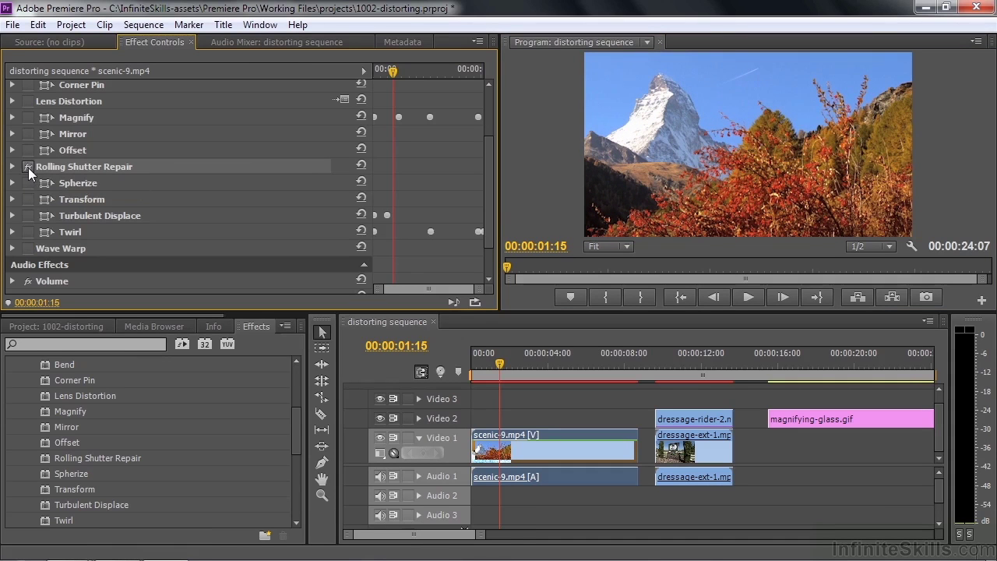
pyautogui.click(13, 166)
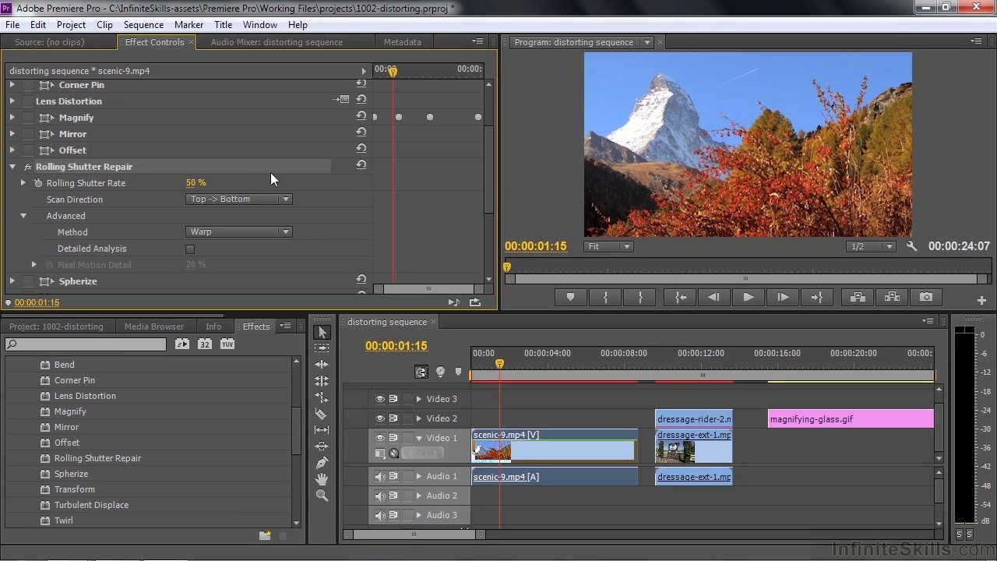
# Step: Bulge the bushes with Spherize at Radius 505, then switch Spherize off
pyautogui.click(12, 166)
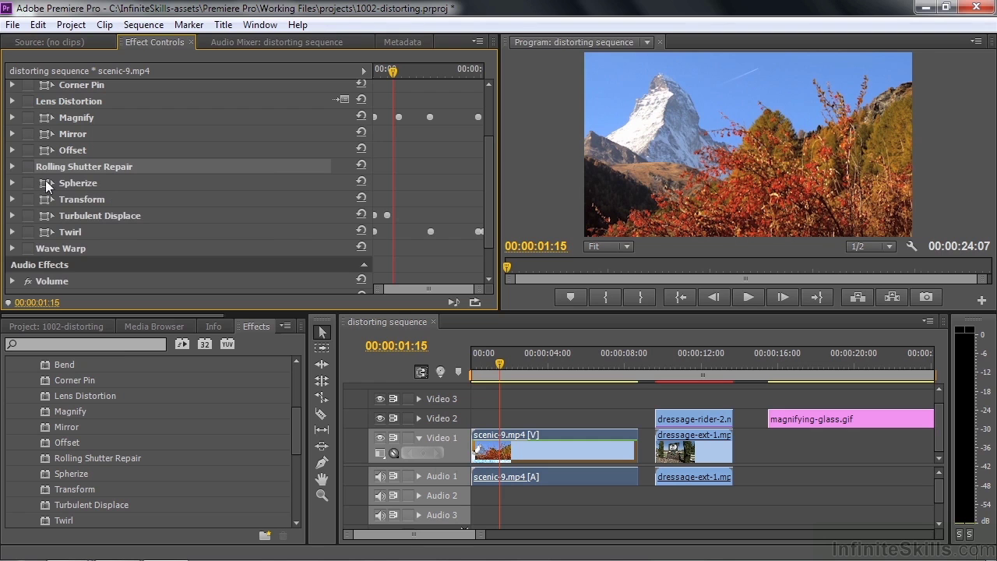
pyautogui.click(13, 183)
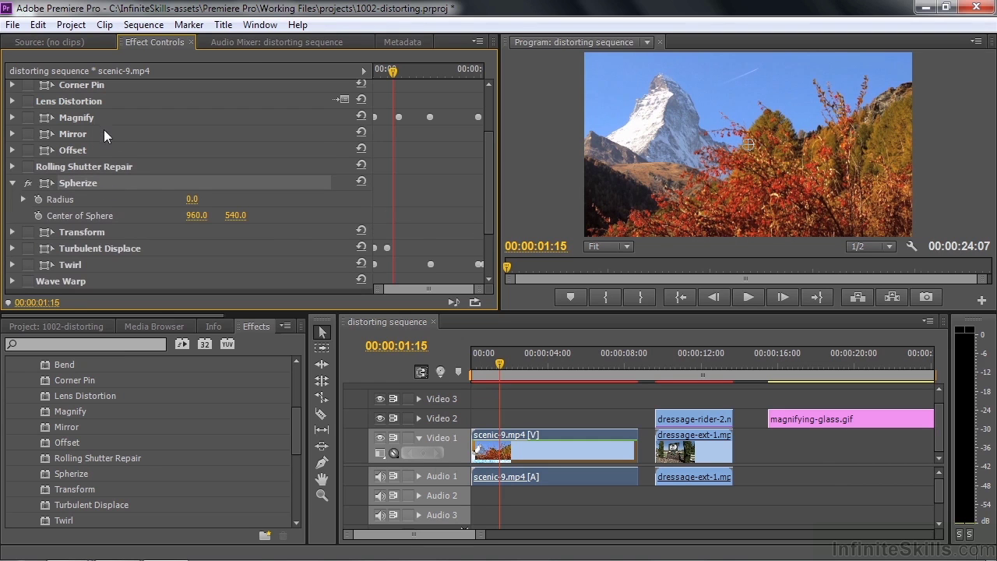
pyautogui.moveTo(192, 202); pyautogui.dragTo(327, 202)
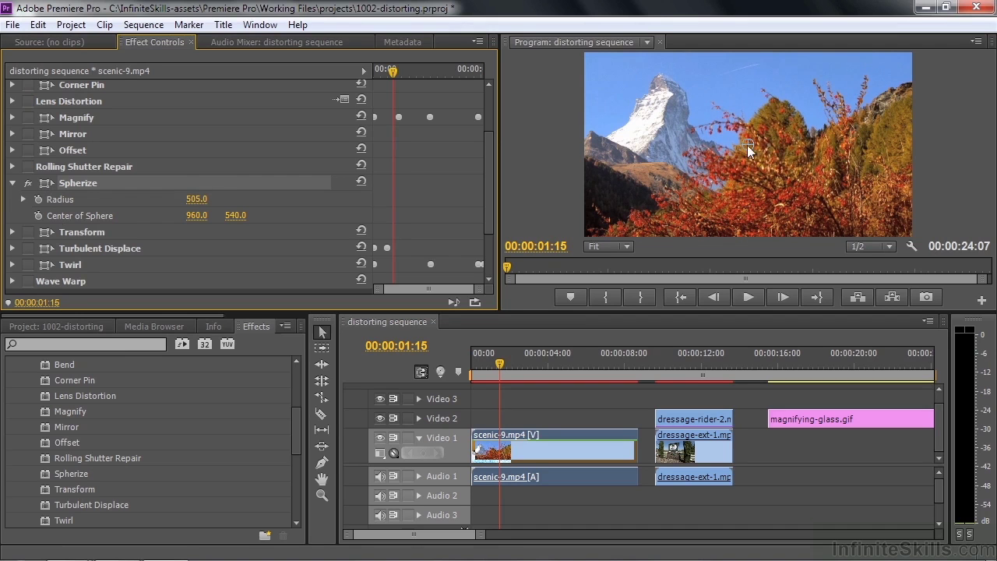
pyautogui.moveTo(748, 145)
pyautogui.mouseDown()
pyautogui.moveTo(724, 136)
pyautogui.moveTo(683, 166)
pyautogui.moveTo(766, 199)
pyautogui.moveTo(873, 157)
pyautogui.moveTo(771, 101)
pyautogui.moveTo(607, 119)
pyautogui.moveTo(699, 193)
pyautogui.moveTo(735, 183)
pyautogui.moveTo(731, 154)
pyautogui.mouseUp()
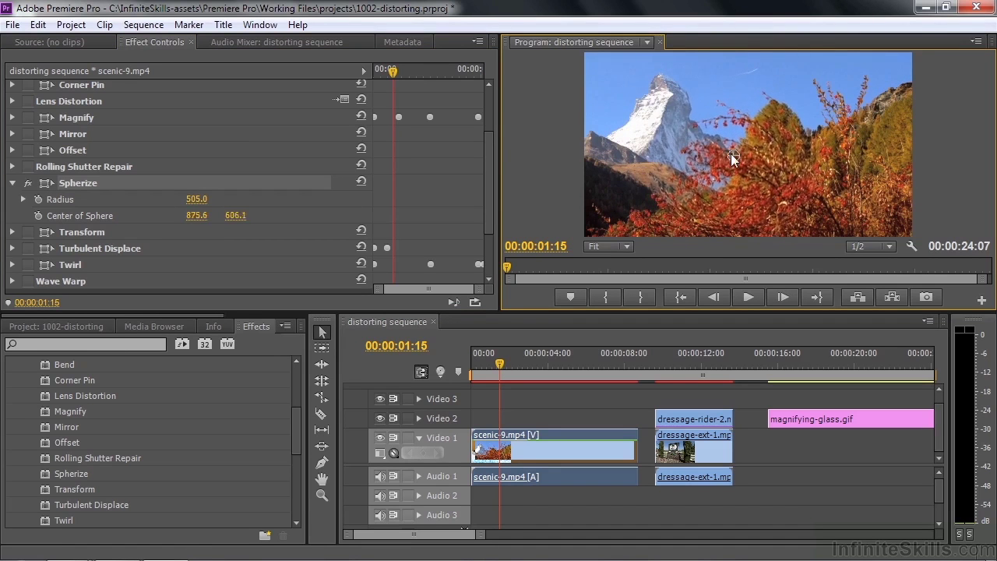
pyautogui.click(27, 184)
pyautogui.click(13, 182)
# Step: Select the Transform effect and bring up its settings instead of Motion's
pyautogui.click(68, 203)
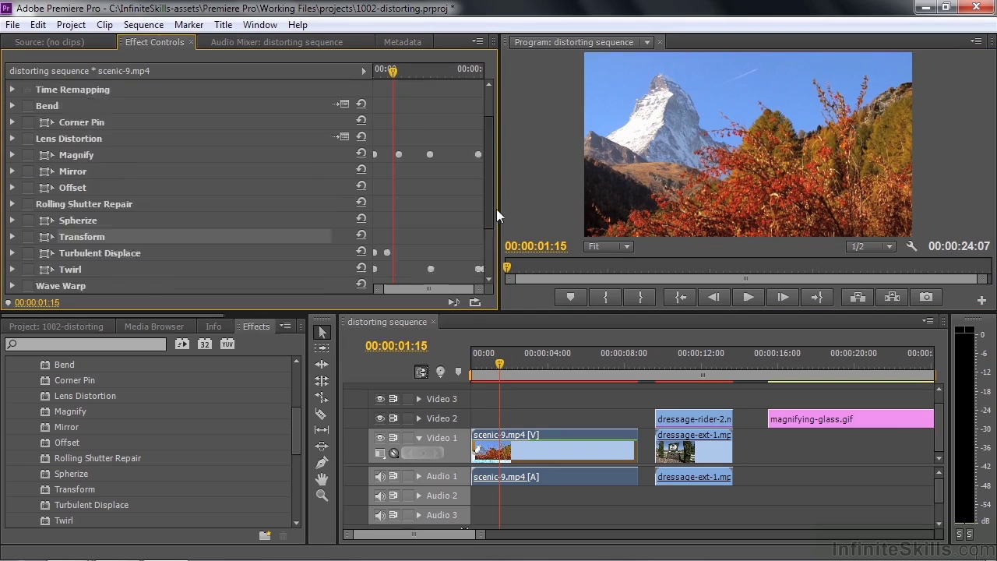
pyautogui.moveTo(496, 209); pyautogui.dragTo(497, 141)
pyautogui.click(12, 104)
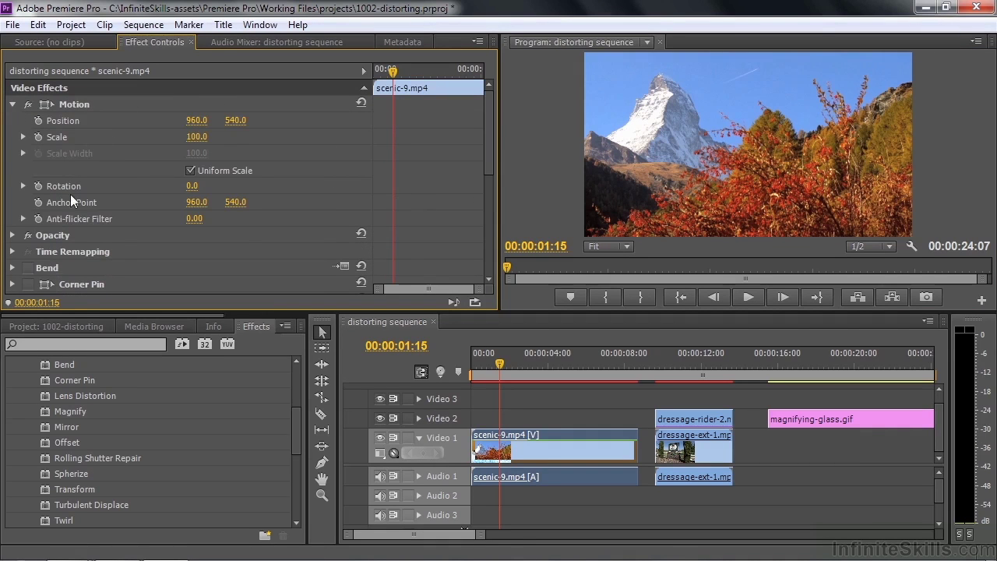
pyautogui.click(12, 105)
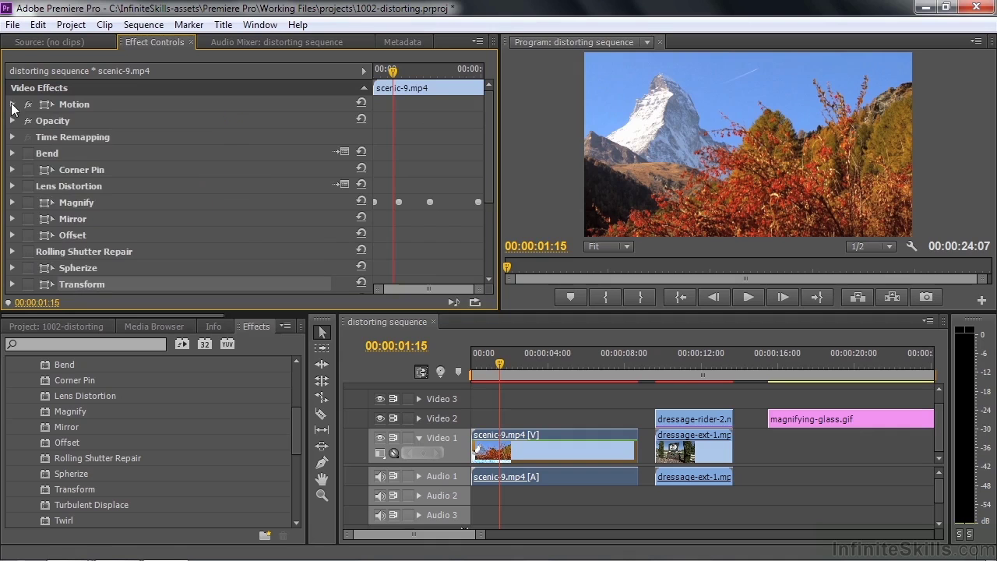
pyautogui.moveTo(492, 190); pyautogui.dragTo(387, 248)
pyautogui.click(13, 153)
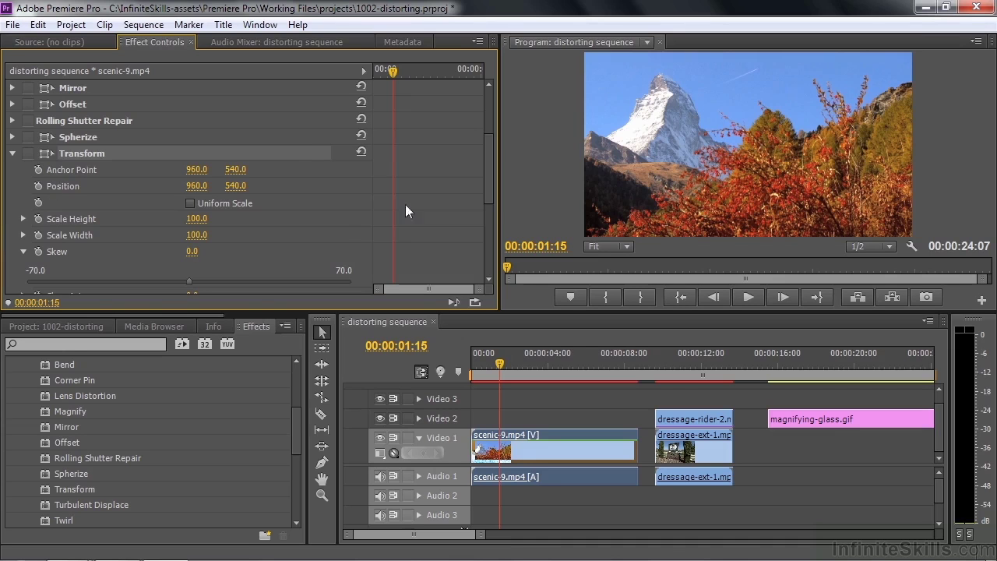
pyautogui.moveTo(487, 168); pyautogui.dragTo(487, 185)
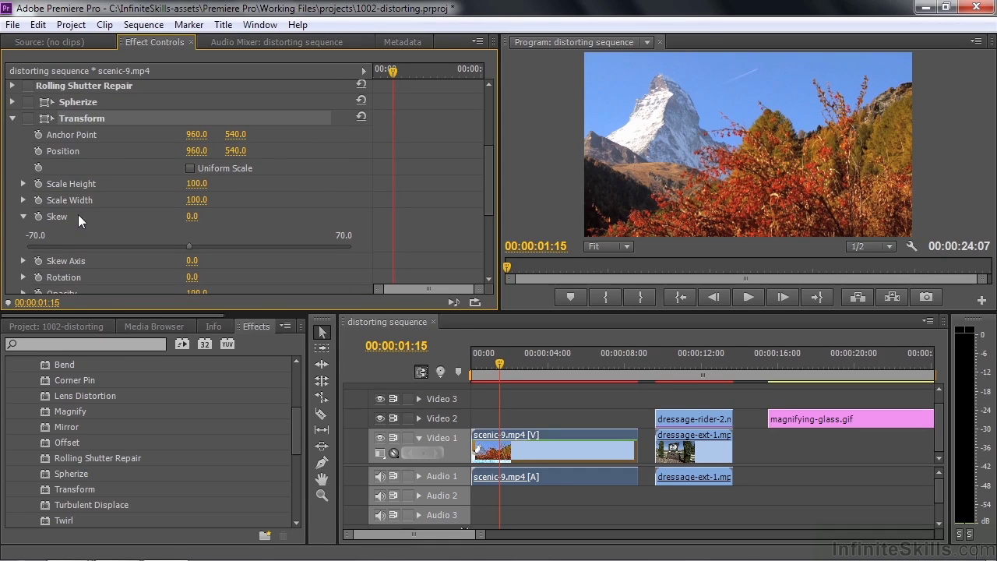
# Step: Enable Transform with Skew 4.2, Skew Axis 97° and Anchor Point 1004, 540
pyautogui.click(32, 118)
pyautogui.moveTo(190, 247); pyautogui.dragTo(253, 261)
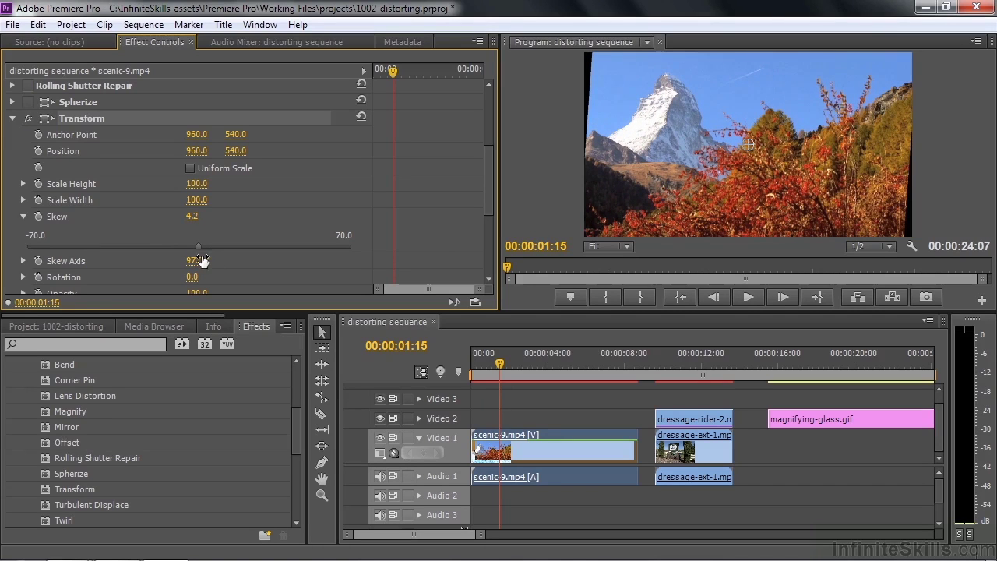
pyautogui.moveTo(196, 141); pyautogui.dragTo(230, 141)
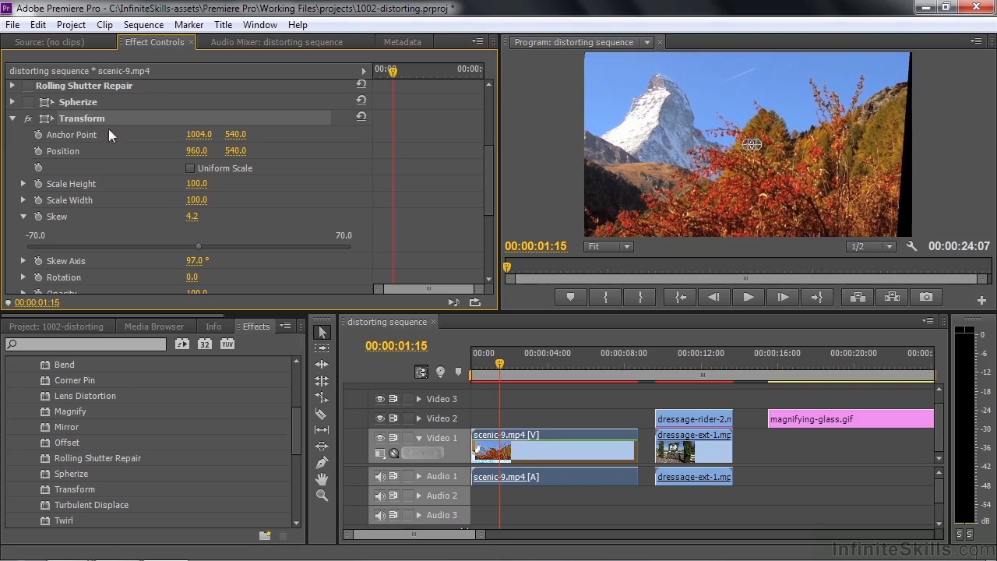
# Step: Turn Transform off and enable Turbulent Displace
pyautogui.click(27, 118)
pyautogui.click(12, 119)
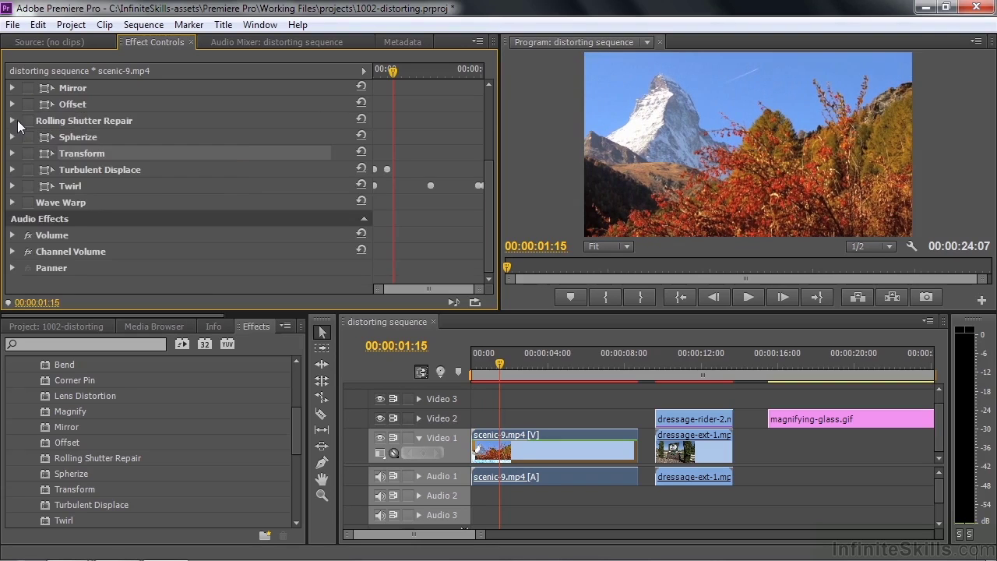
pyautogui.click(28, 169)
pyautogui.click(13, 169)
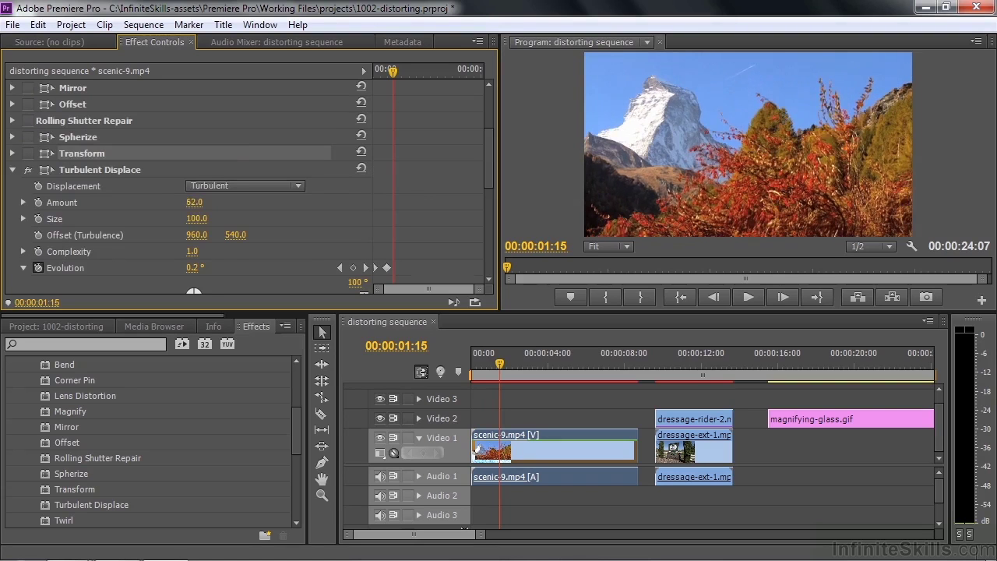
# Step: Set Turbulent Displace to Turbulent Smoother, Amount about 325, and rotate its Evolution
pyautogui.moveTo(197, 202); pyautogui.dragTo(172, 202)
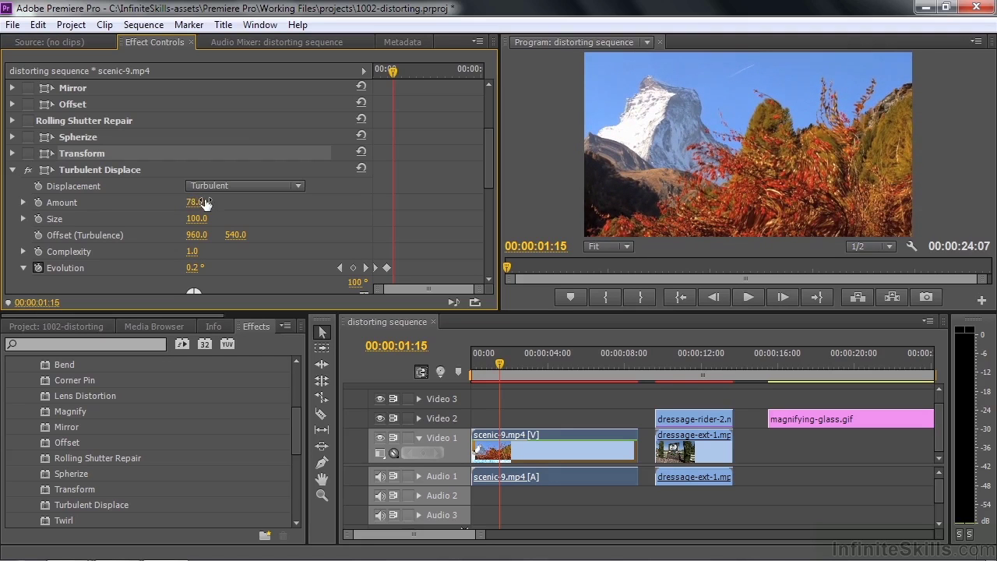
pyautogui.click(299, 186)
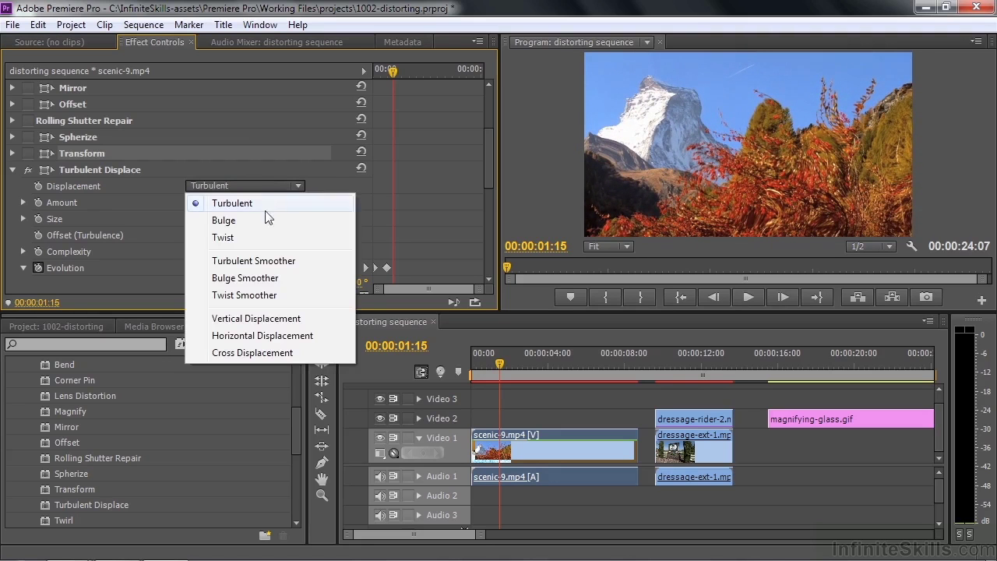
pyautogui.click(250, 263)
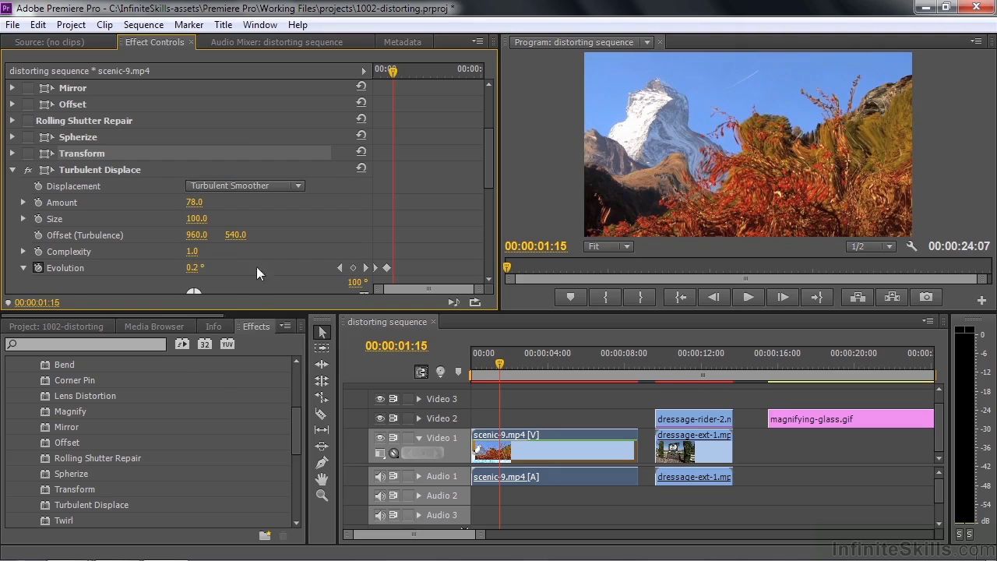
pyautogui.moveTo(194, 202); pyautogui.dragTo(430, 201)
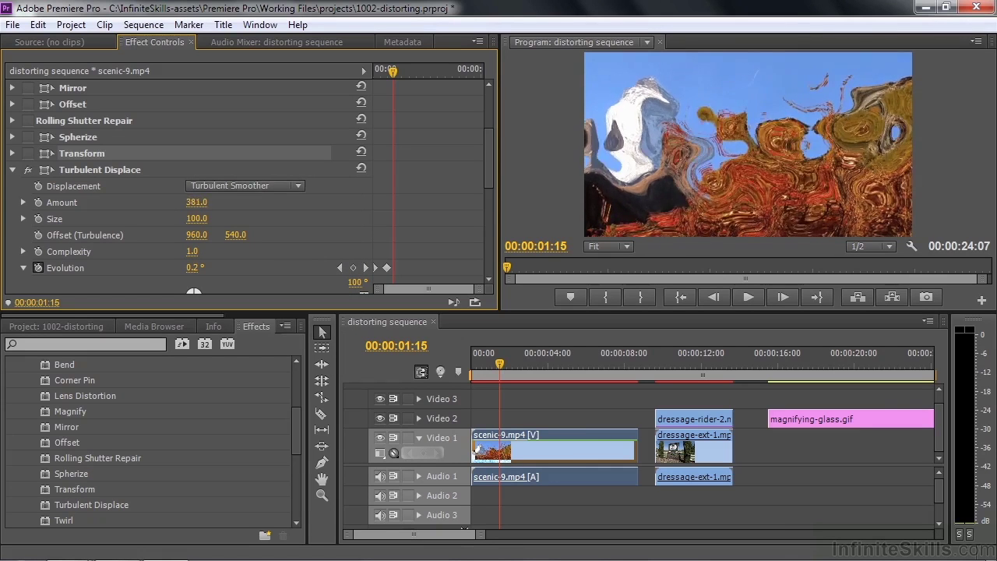
pyautogui.moveTo(335, 202); pyautogui.dragTo(387, 202)
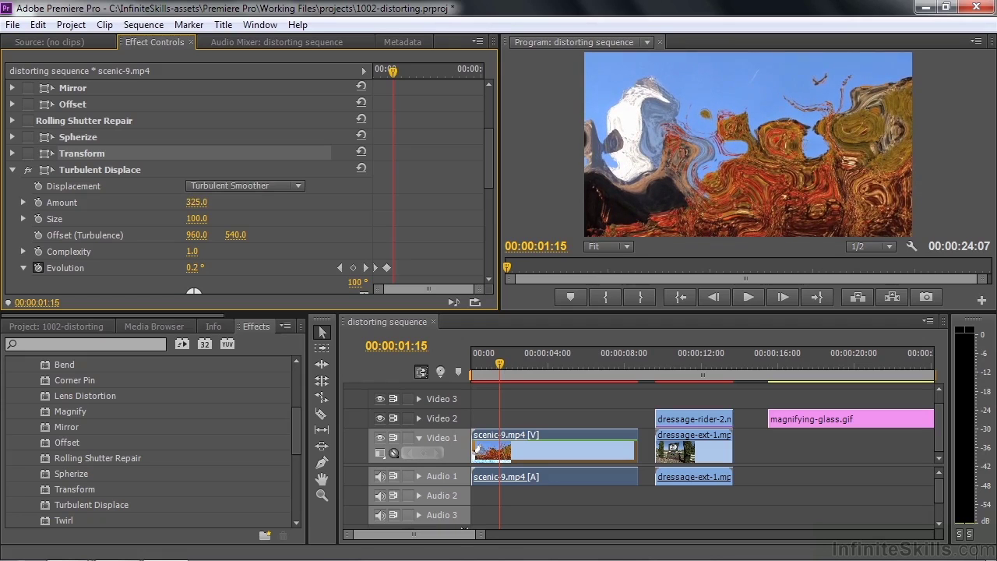
pyautogui.moveTo(488, 166); pyautogui.dragTo(495, 189)
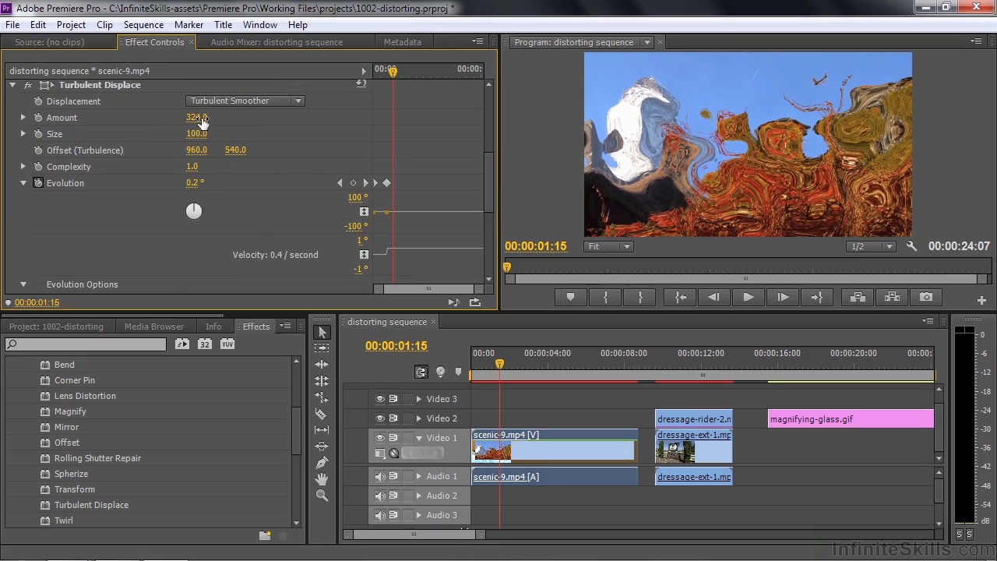
pyautogui.moveTo(191, 207)
pyautogui.mouseDown()
pyautogui.moveTo(236, 222)
pyautogui.moveTo(189, 207)
pyautogui.moveTo(190, 224)
pyautogui.moveTo(193, 200)
pyautogui.moveTo(185, 216)
pyautogui.moveTo(211, 221)
pyautogui.moveTo(206, 204)
pyautogui.moveTo(186, 221)
pyautogui.mouseUp()
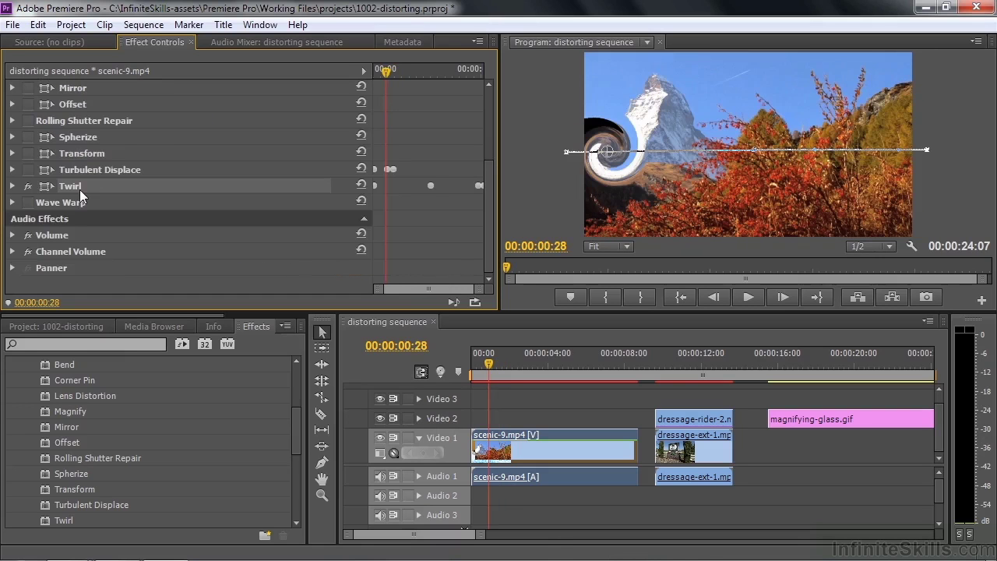
# Step: Play from 00:00:00:00 to watch the keyframed Twirl unwind to Angle 0 and Radius 0
pyautogui.click(12, 187)
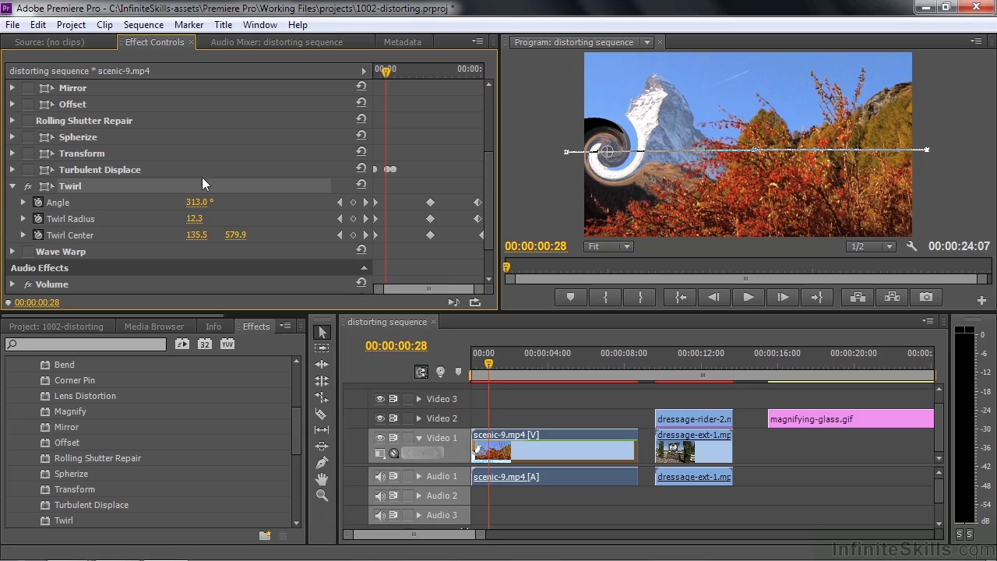
pyautogui.moveTo(395, 75); pyautogui.dragTo(372, 74)
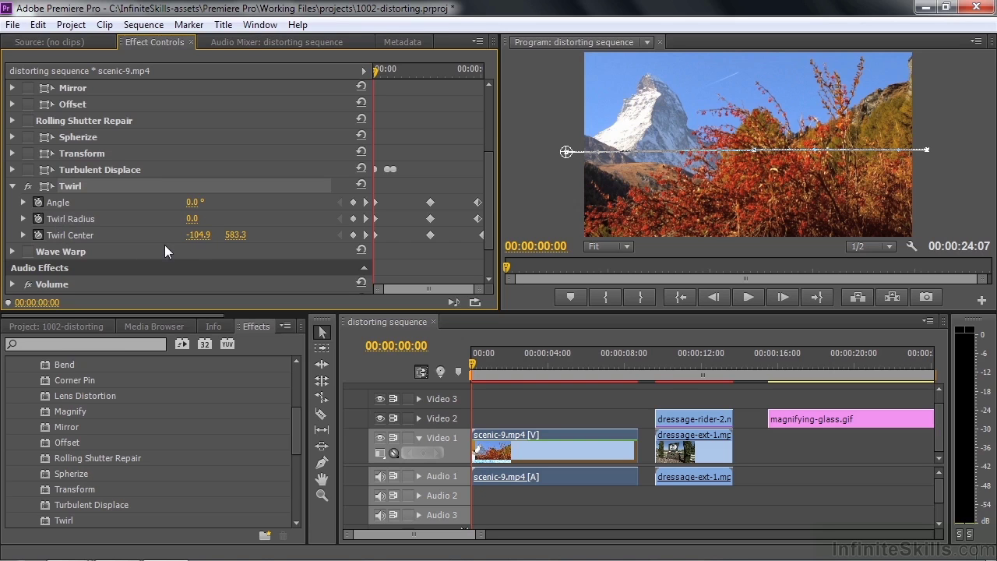
pyautogui.press('space')
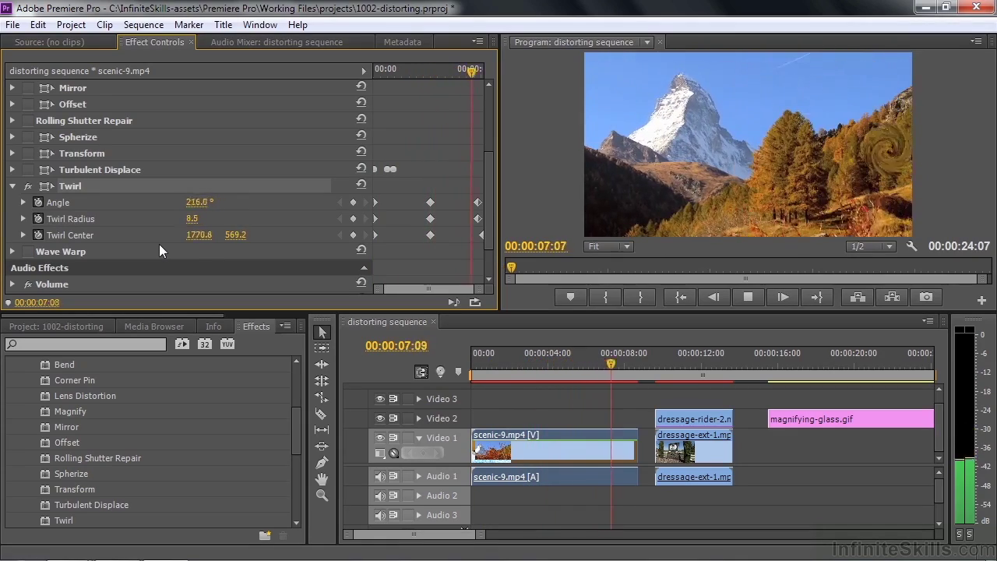
pyautogui.press('space')
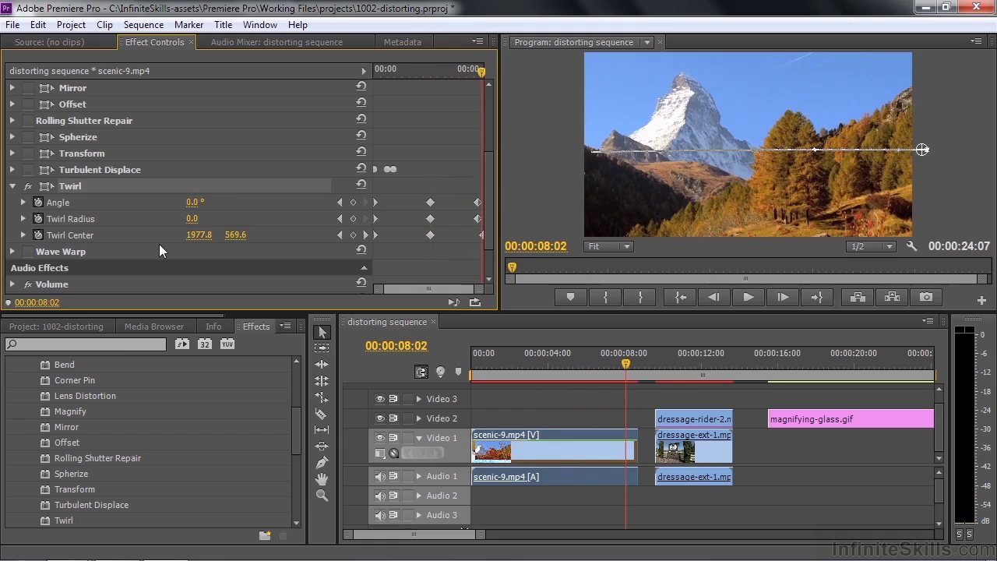
# Step: Enable Wave Warp on scenic-9.mp4 and show its settings
pyautogui.click(13, 187)
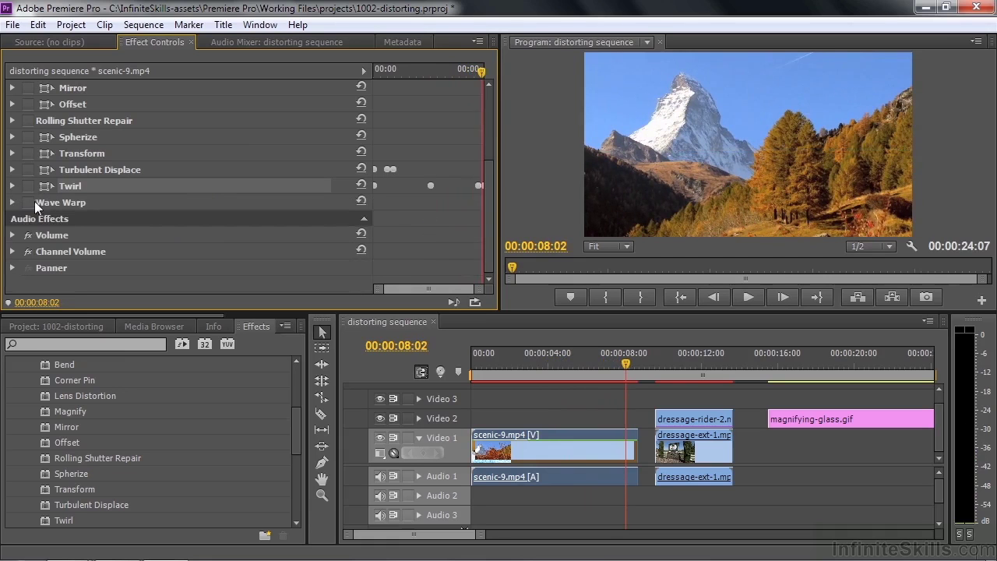
pyautogui.click(30, 201)
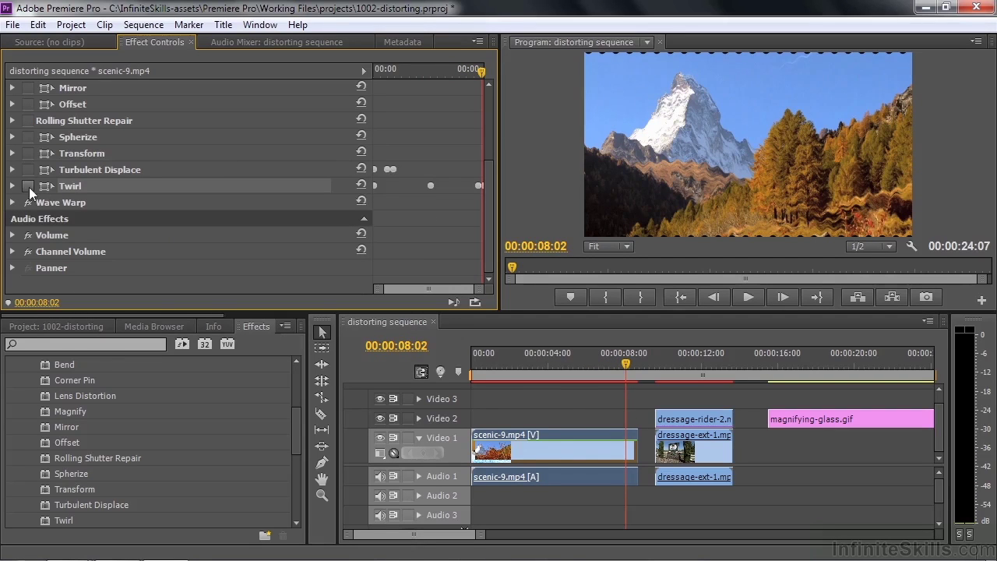
pyautogui.click(12, 203)
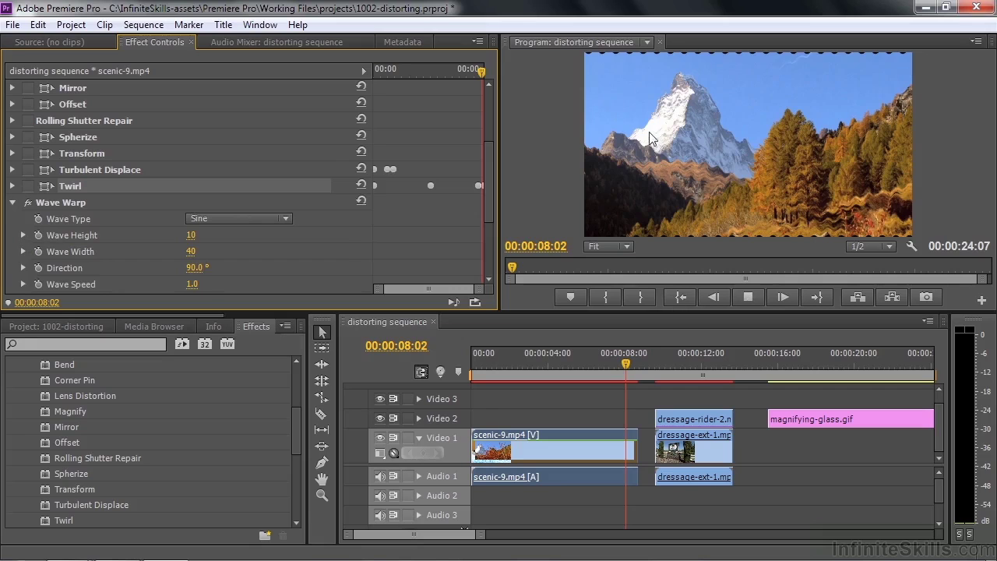
# Step: Preview the Wave Height 49 ripple within the scenic clip, then switch Wave Warp off
pyautogui.press('space')
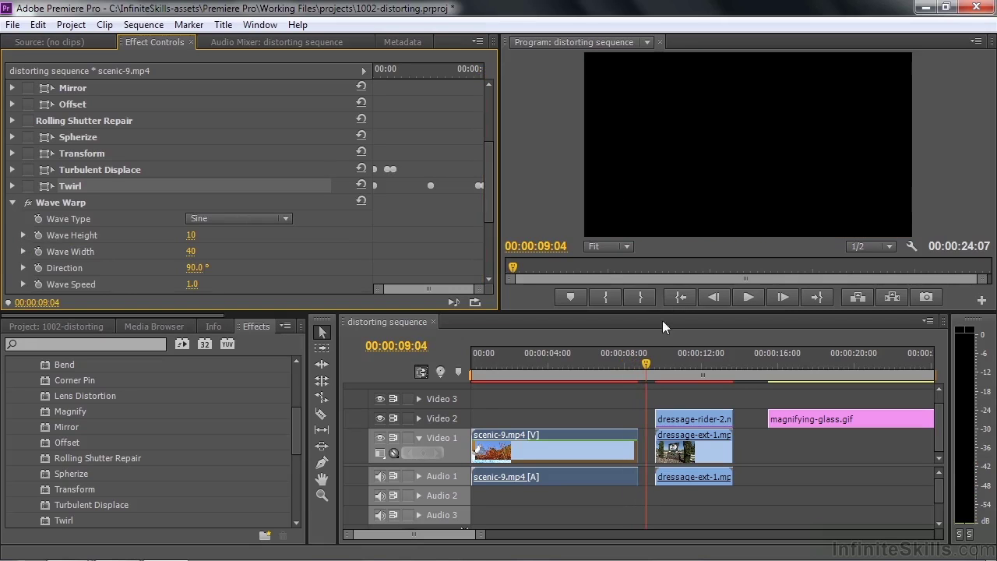
pyautogui.moveTo(654, 363); pyautogui.dragTo(507, 387)
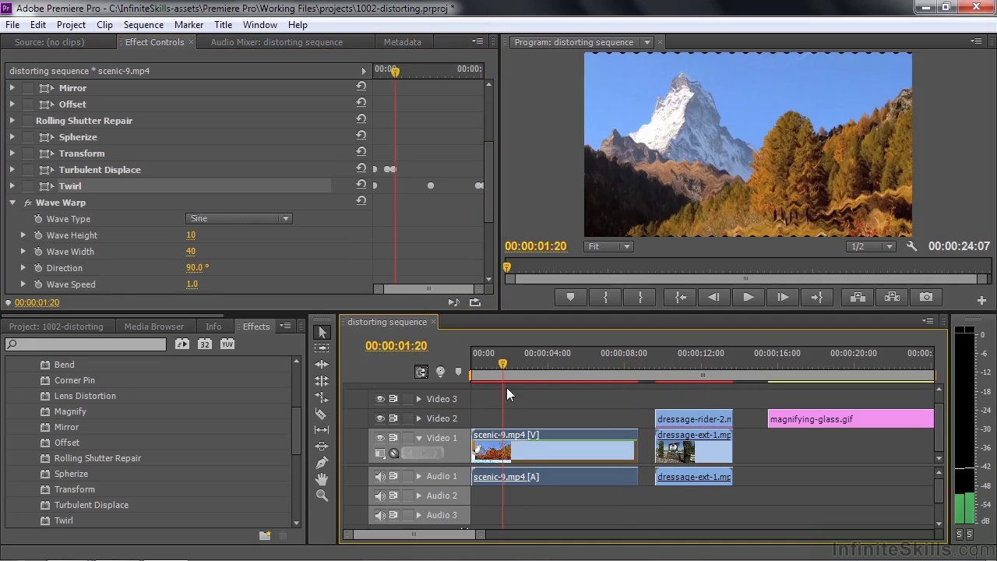
pyautogui.press('space')
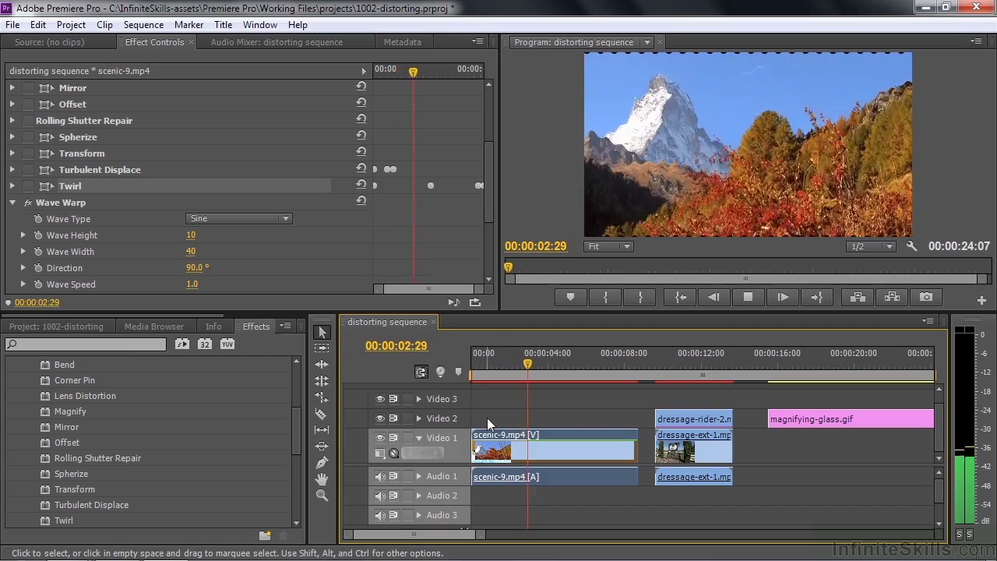
pyautogui.click(208, 273)
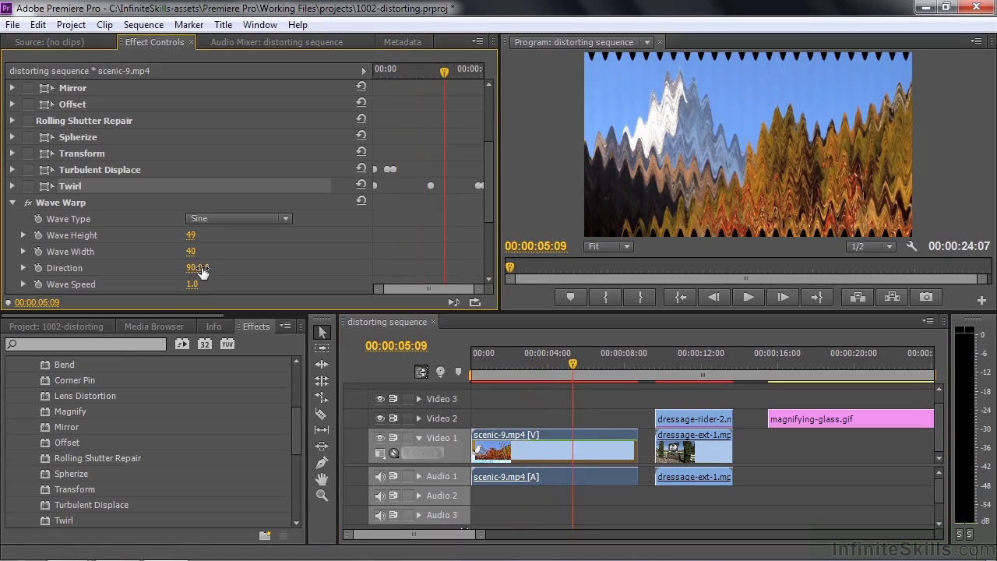
pyautogui.click(28, 203)
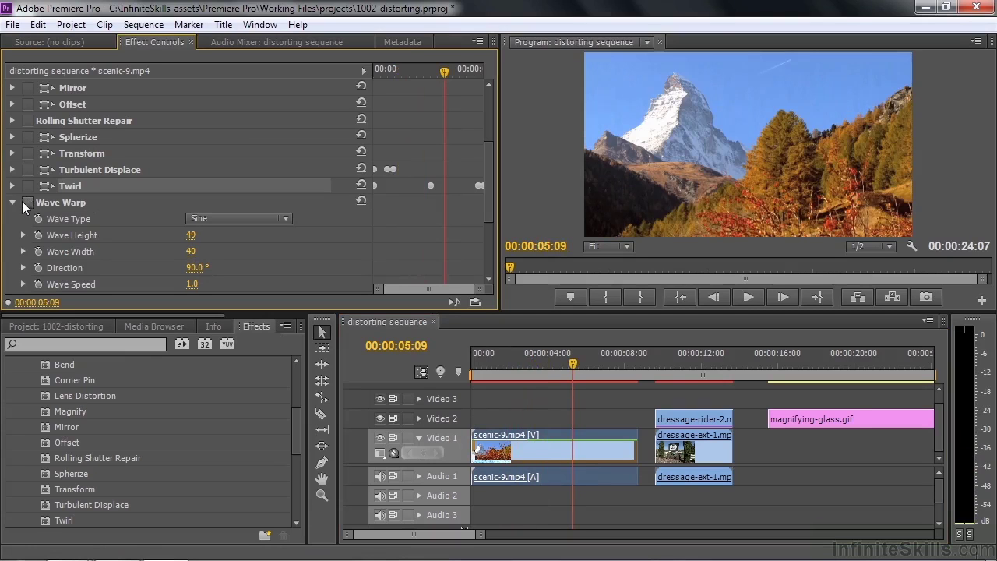
pyautogui.click(16, 201)
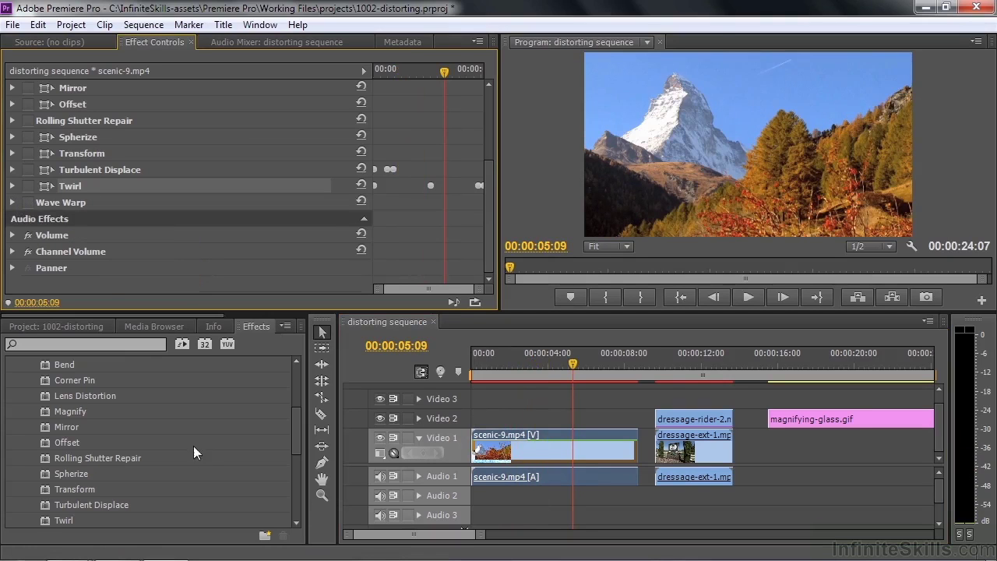
pyautogui.moveTo(295, 420); pyautogui.dragTo(296, 446)
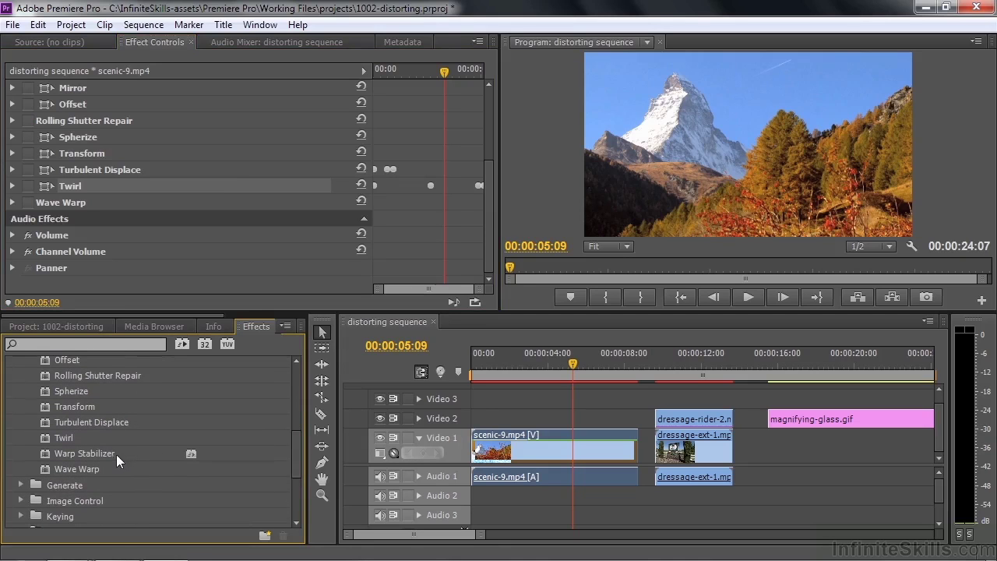